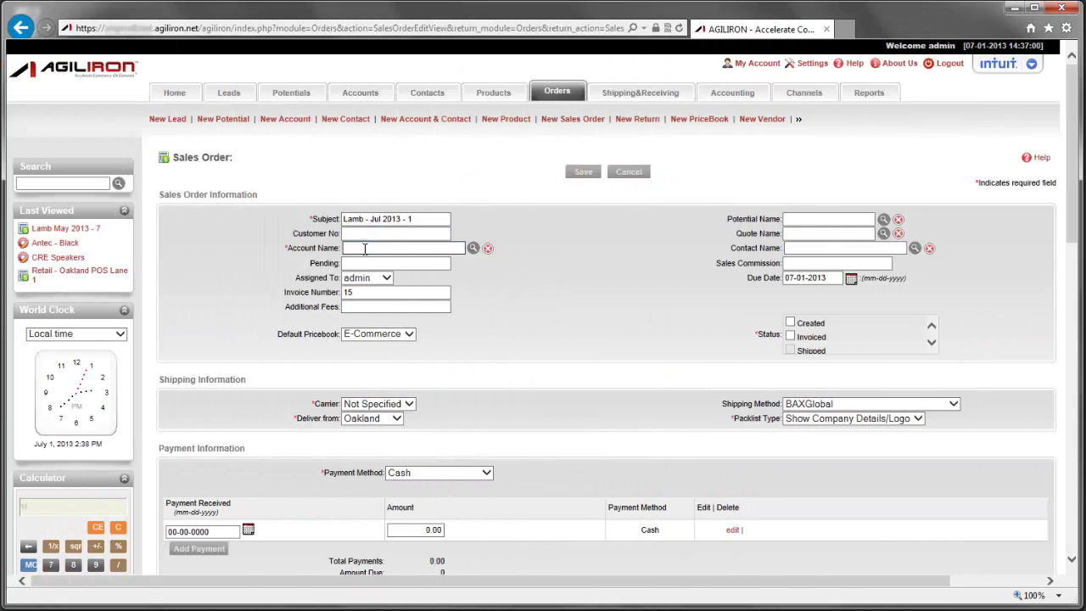
Step: Set the order's account to Lamb Inc. with its suggested contact, keeping Visa as payment
click(378, 269)
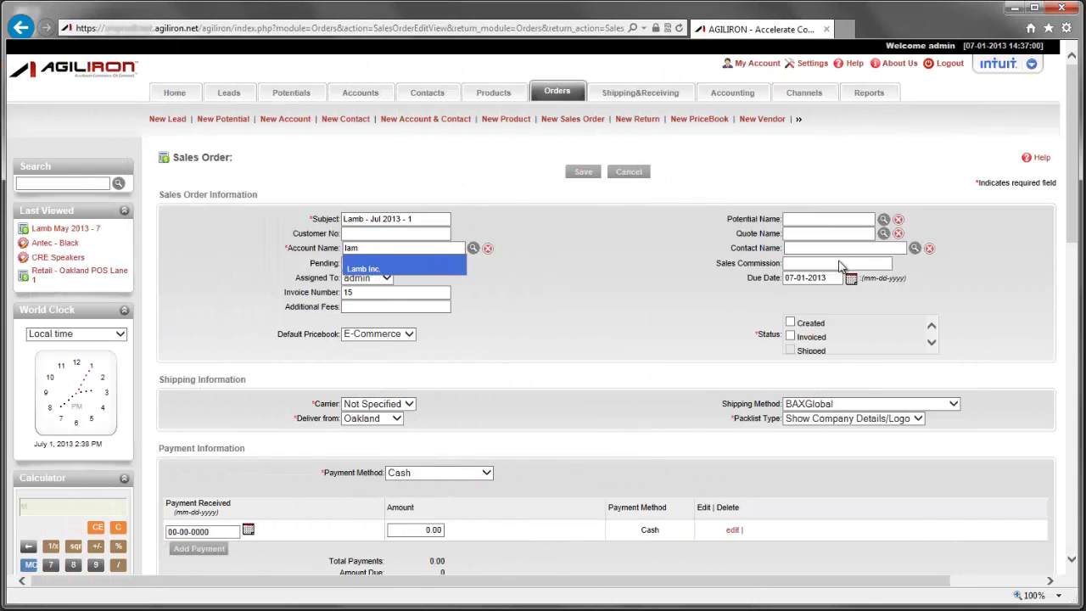
click(826, 247)
text(jaso)
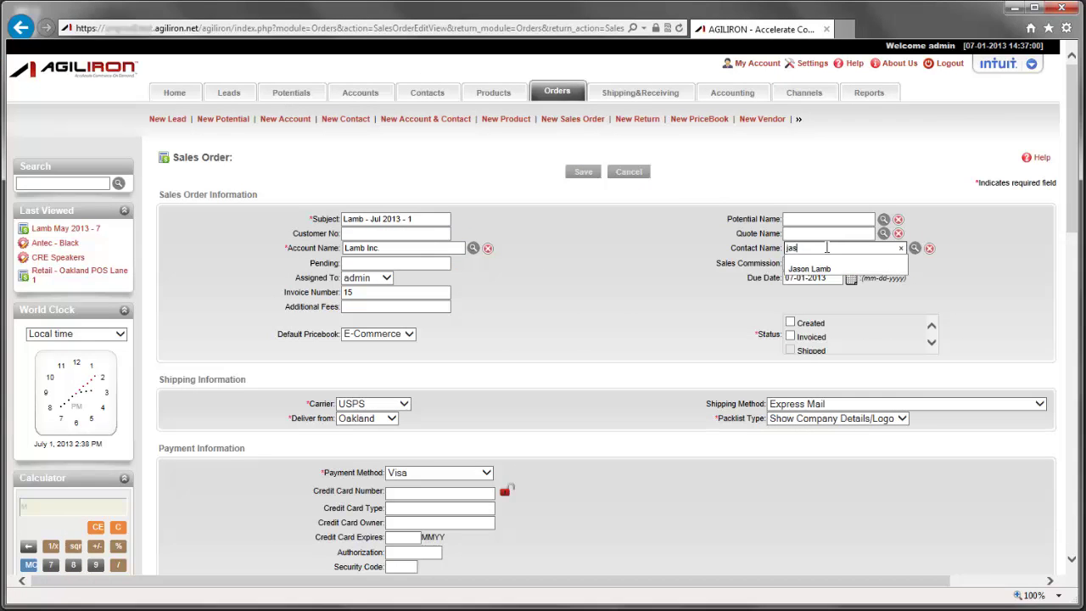
click(801, 267)
click(492, 472)
click(530, 473)
Step: Add Altec Speakers and USB Pen Drive as the order's two product lines
scroll(599, 464, down, 8)
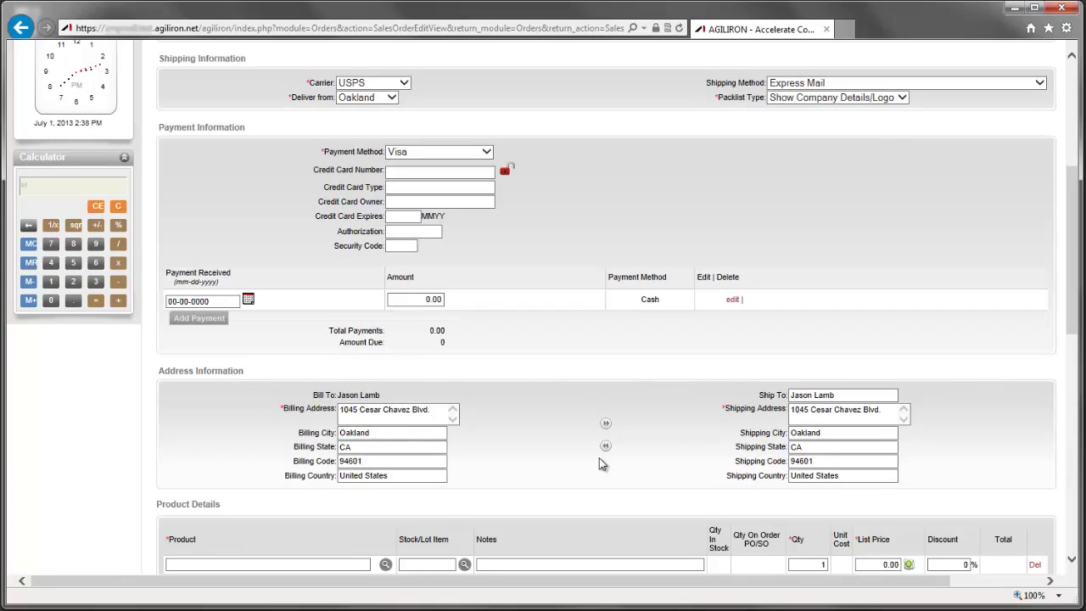
click(202, 281)
click(202, 244)
text(alte)
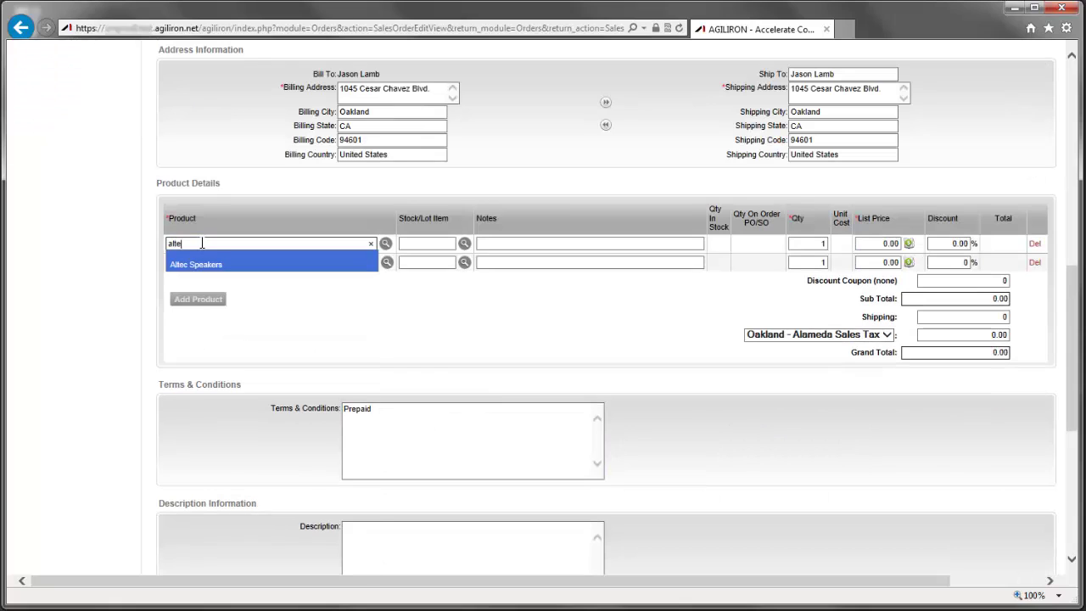
click(203, 261)
click(195, 280)
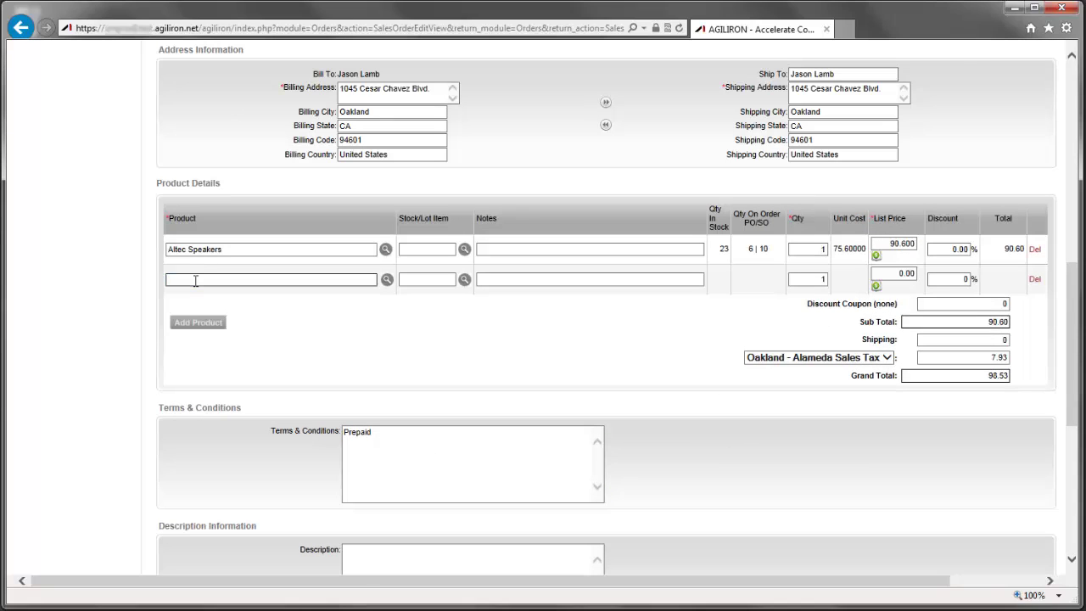
text(usb)
click(220, 316)
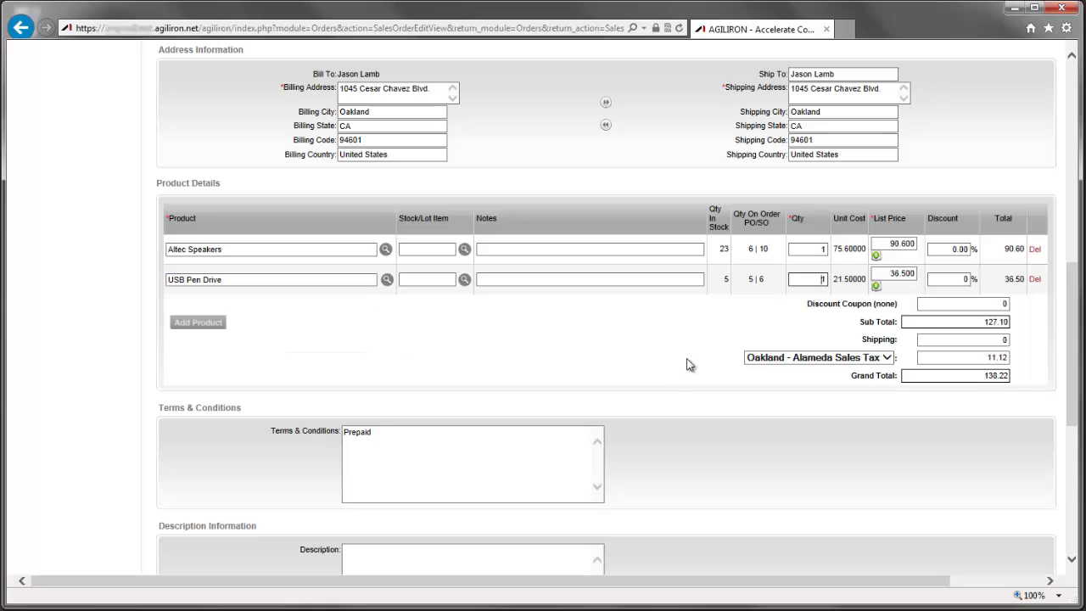
Step: Set the shipping charge to 5.50 so the grand total updates to 144.20
click(985, 338)
key(BackSpace)
text(5.500)
click(974, 389)
drag(1075, 378, 975, 182)
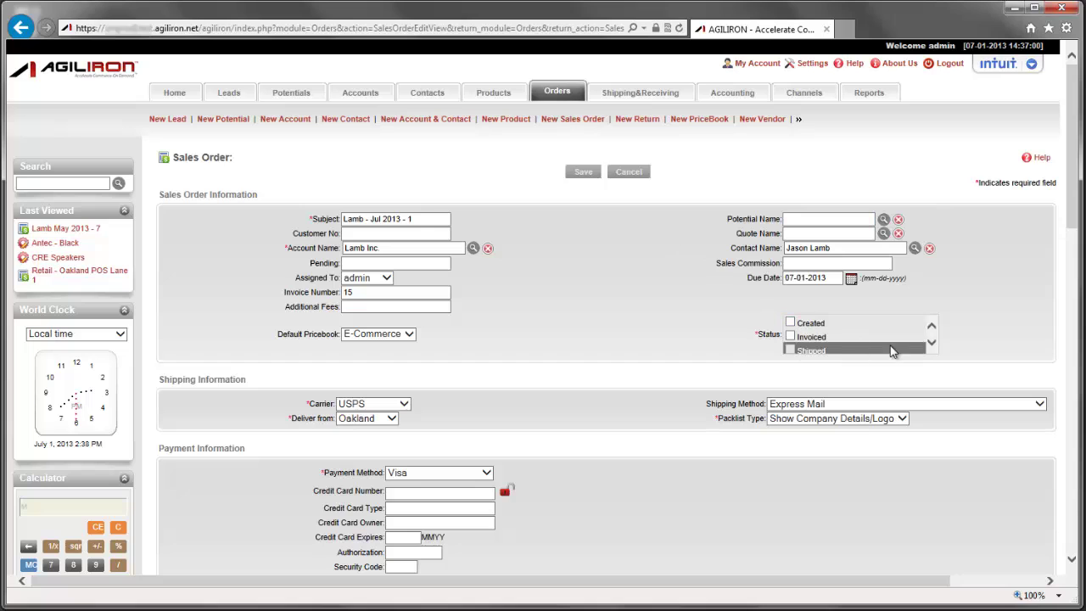
Step: Save the Lamb Inc. sales order and sync new order 15 from the QuickBooks Export page
click(583, 172)
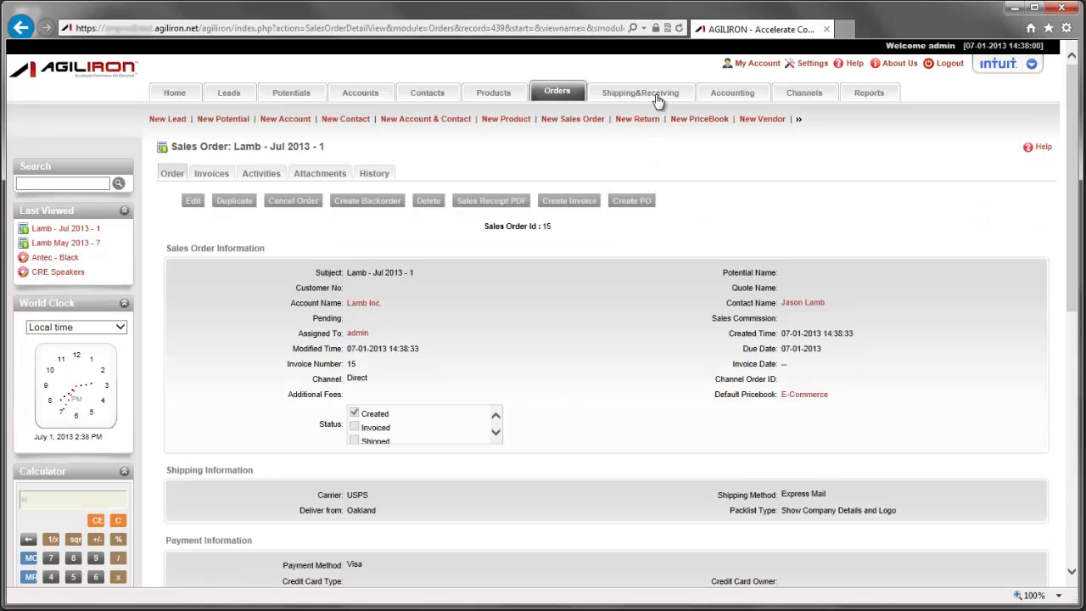
click(728, 95)
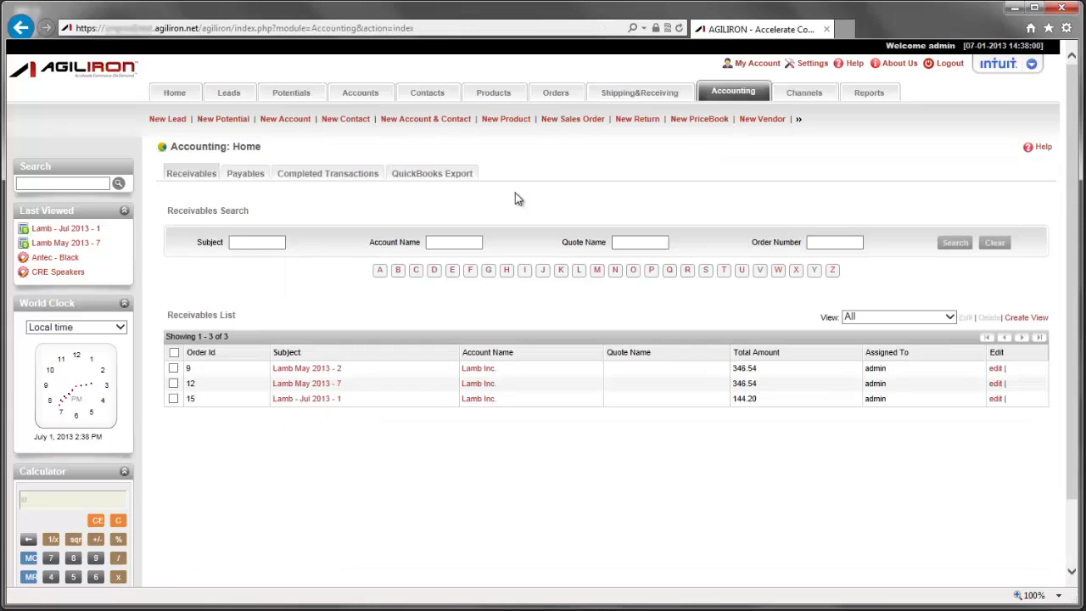
click(438, 174)
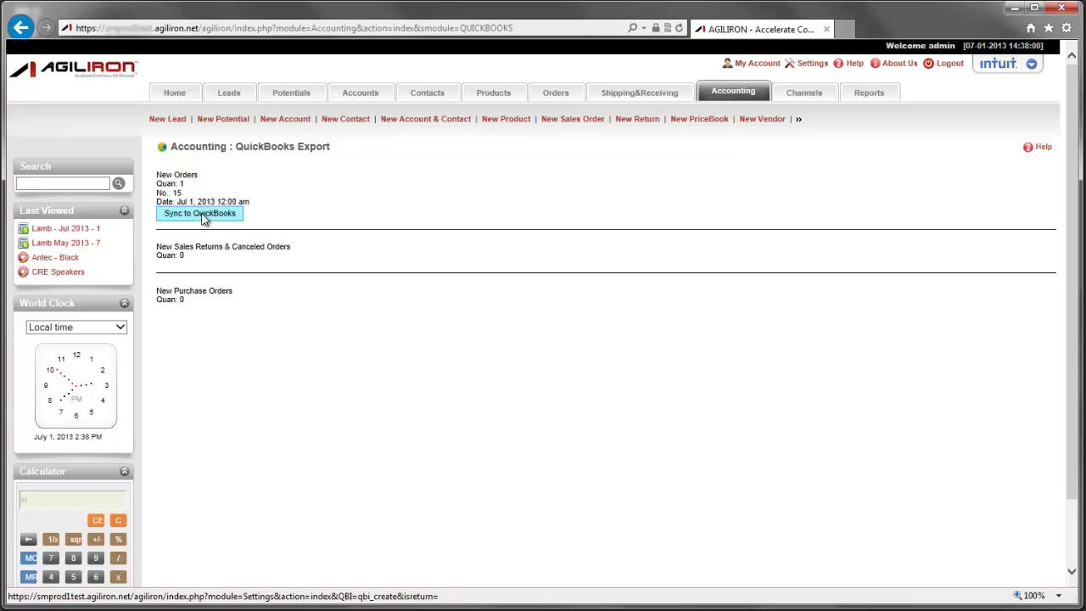
click(203, 218)
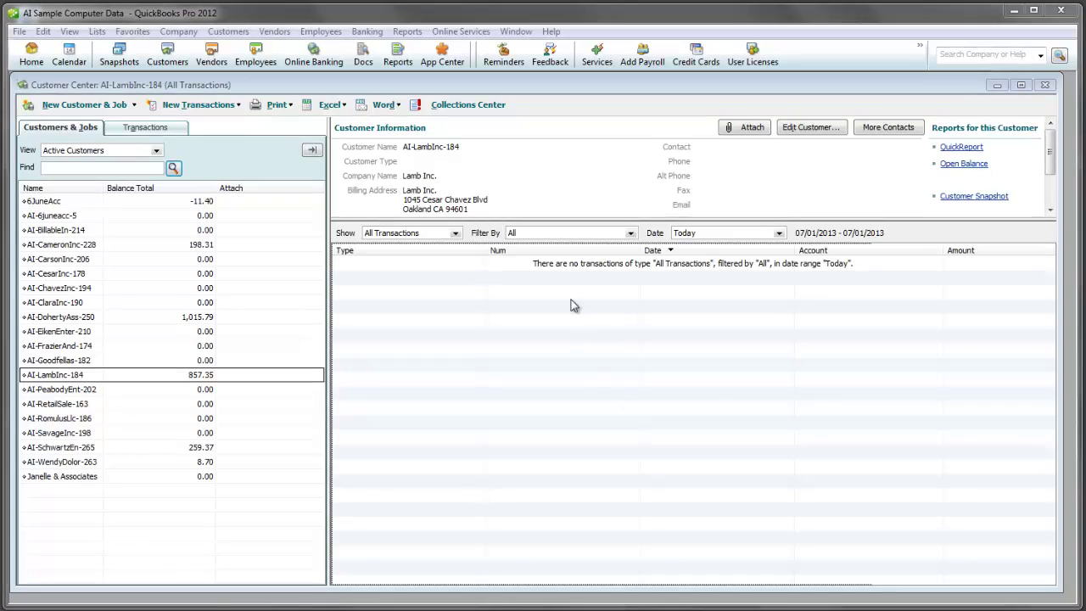
Step: Run Sync Now in Intuit Sync Manager to bring in invoice AI-SO-16, then close it
click(460, 29)
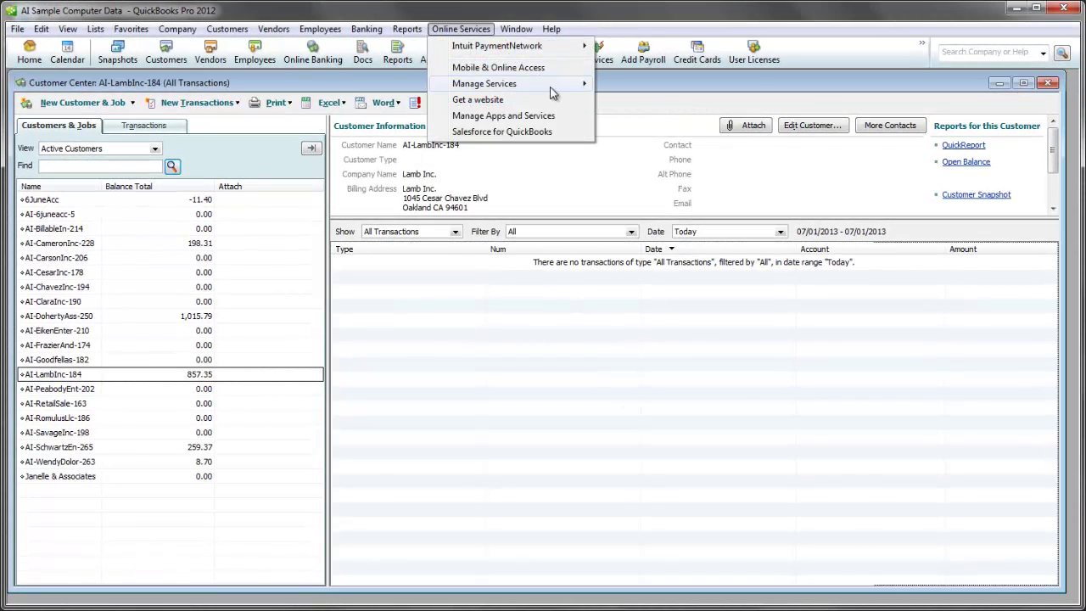
mouse_move(551, 85)
click(630, 85)
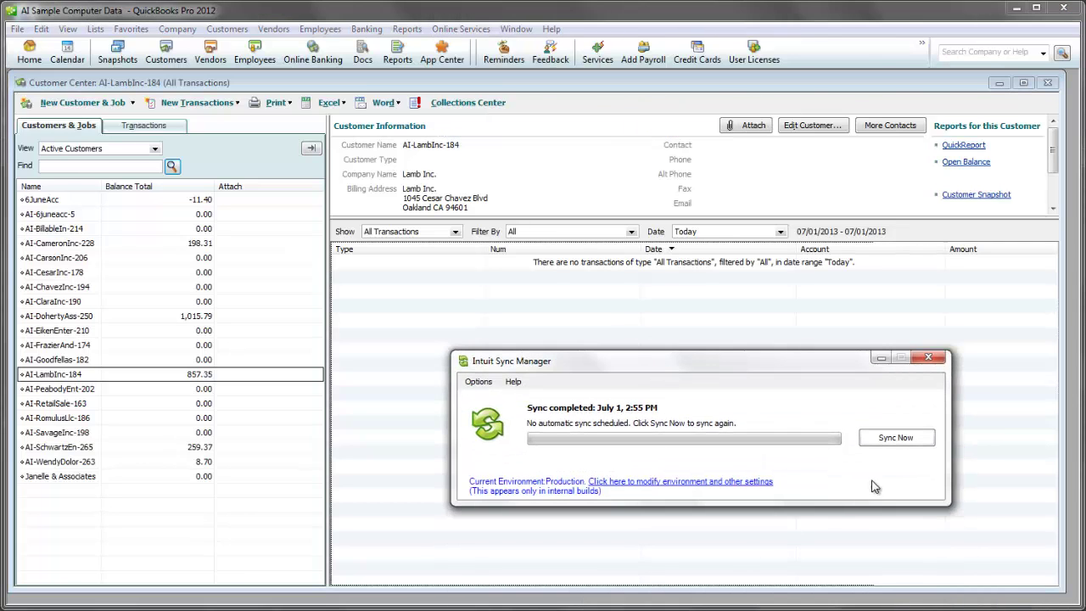
click(893, 439)
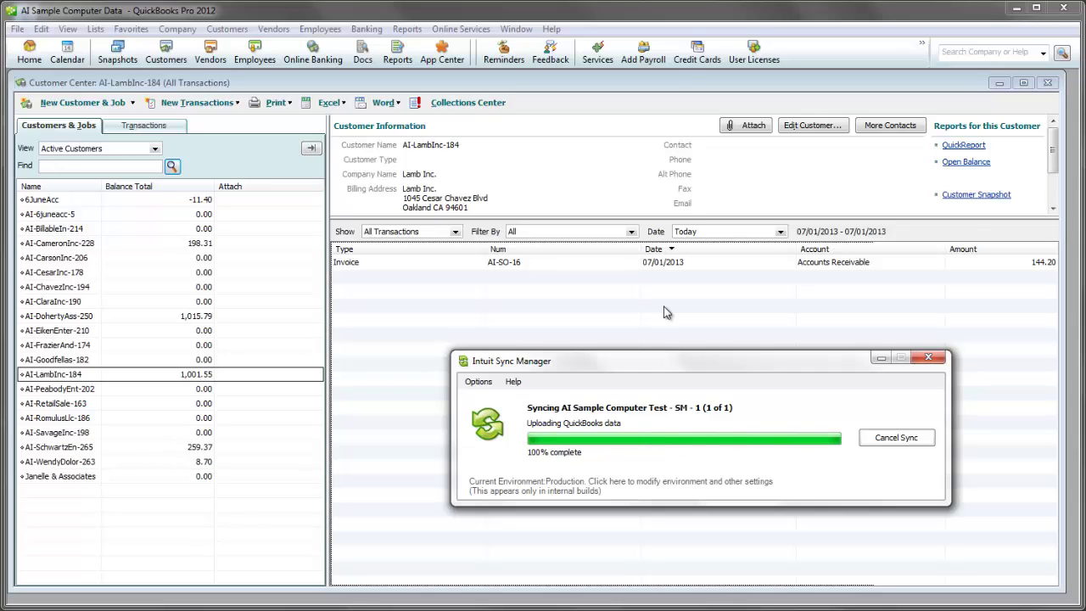
click(928, 358)
Step: Open invoice AI-SO-16 and check its ship date and US Mail carrier without changing them
double_click(489, 262)
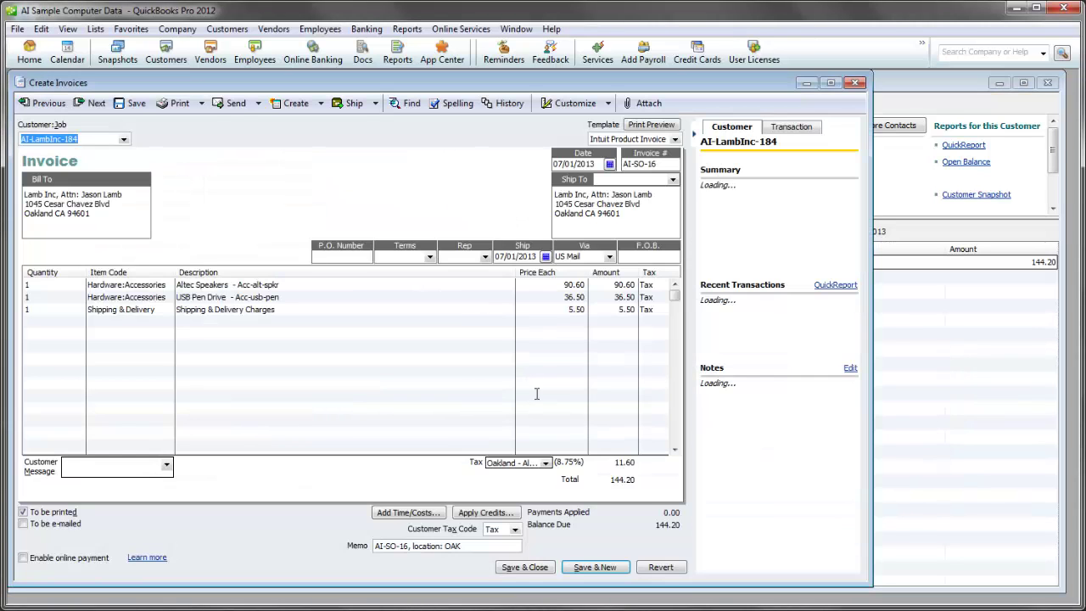
click(545, 256)
click(534, 231)
click(608, 256)
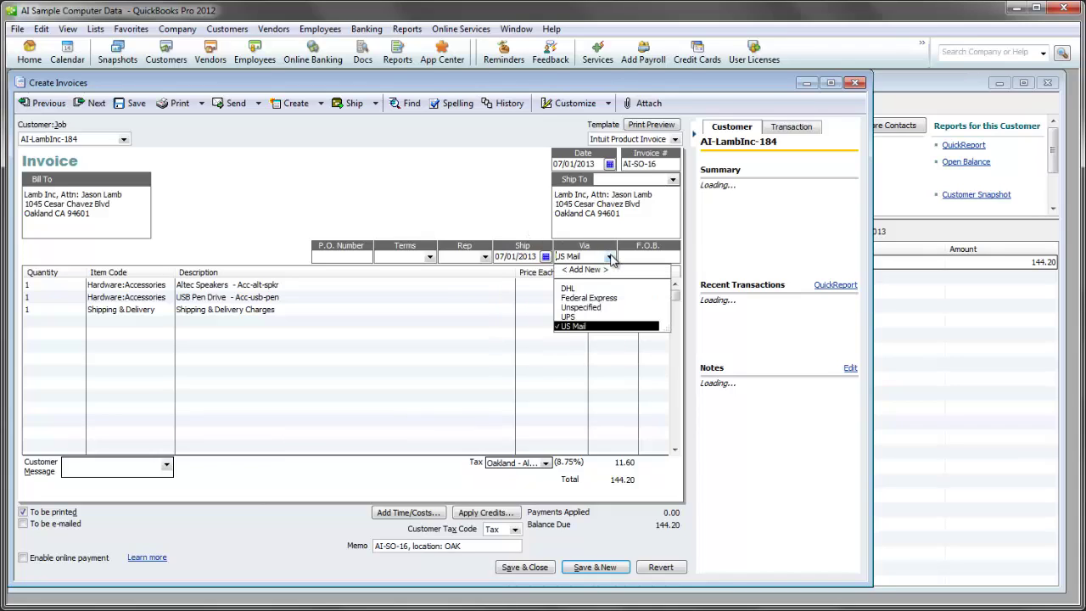
click(511, 207)
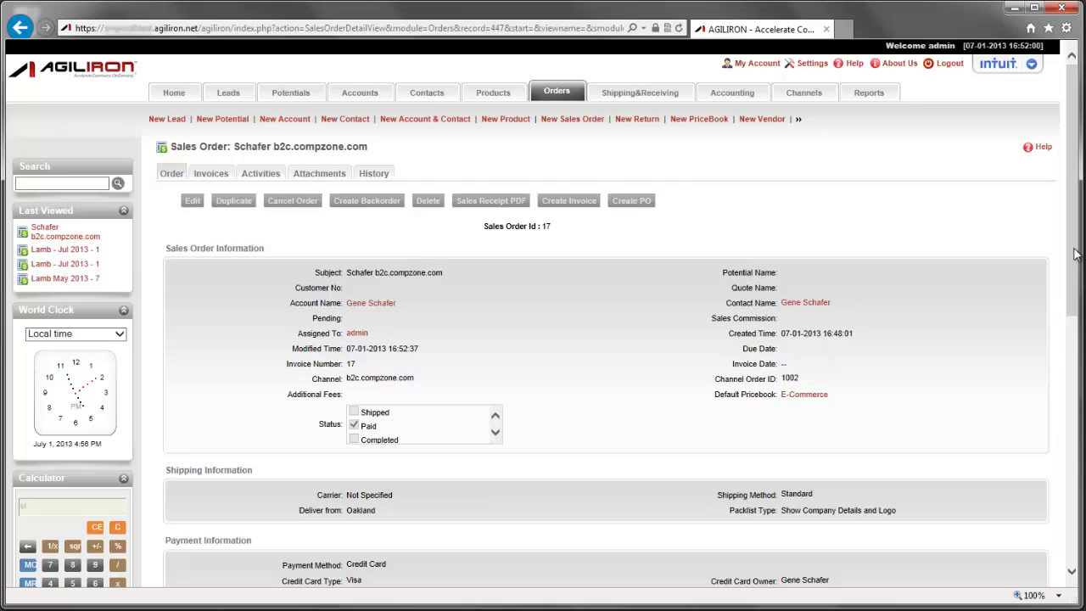
drag(1066, 291, 1075, 199)
Step: Sync new order 17 from Agiliron's QuickBooks Export page, then minimize the browser
click(719, 93)
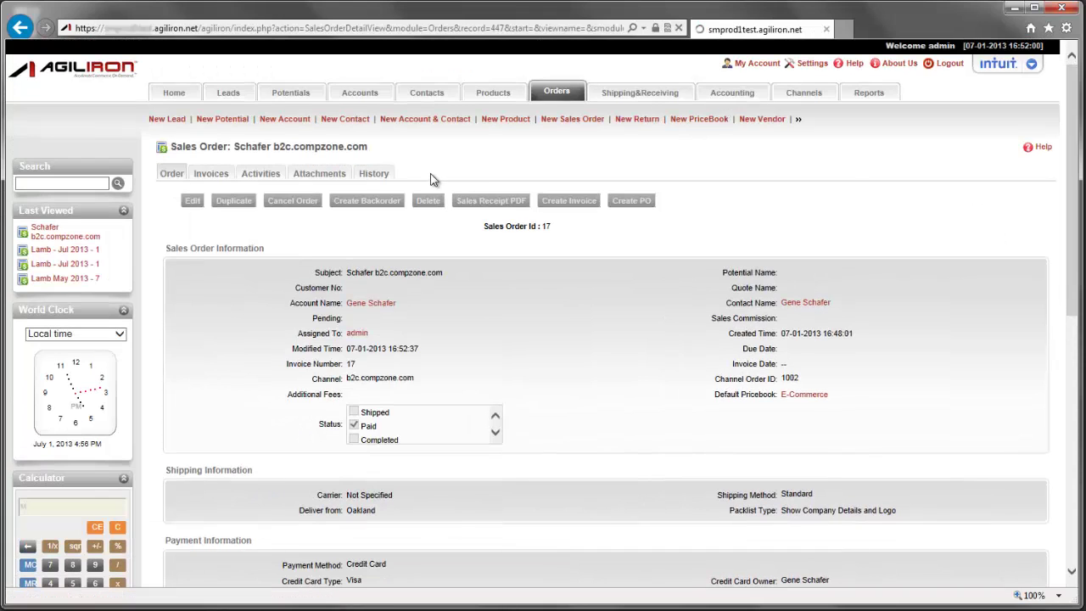
click(424, 176)
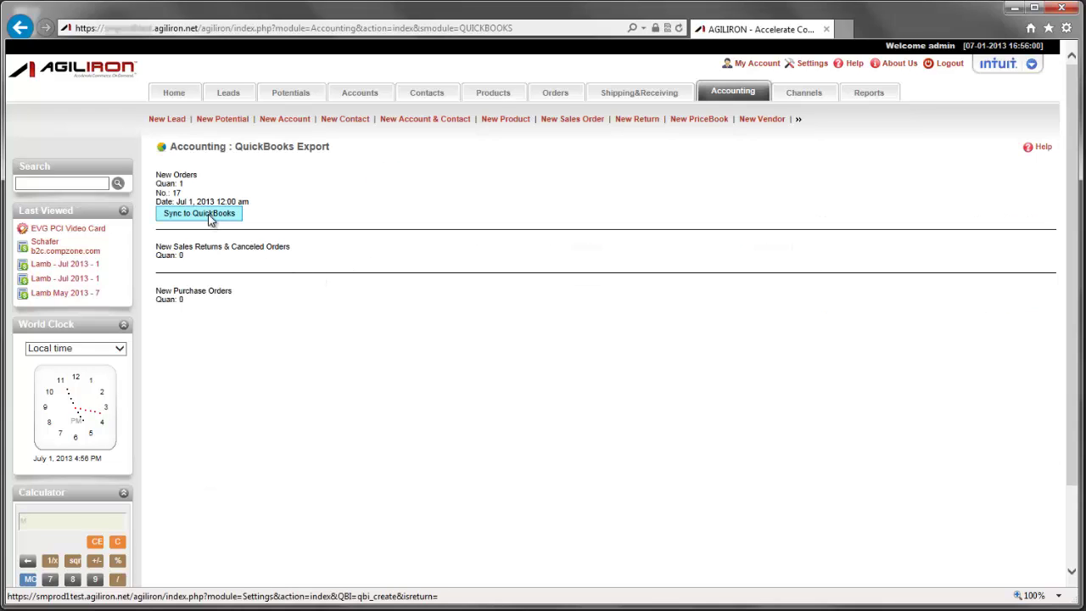
click(210, 217)
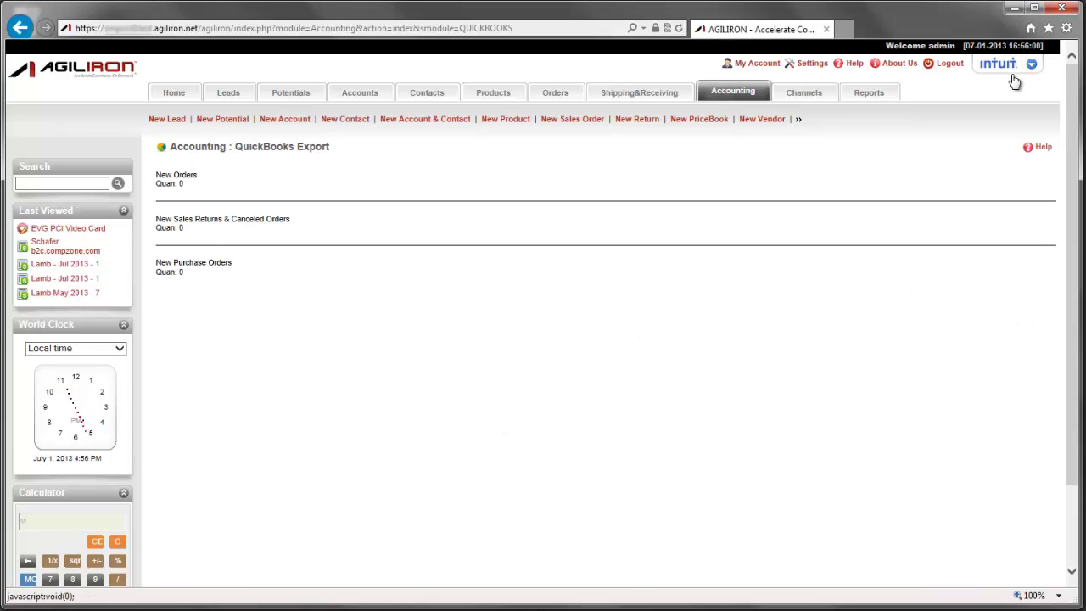
click(1014, 9)
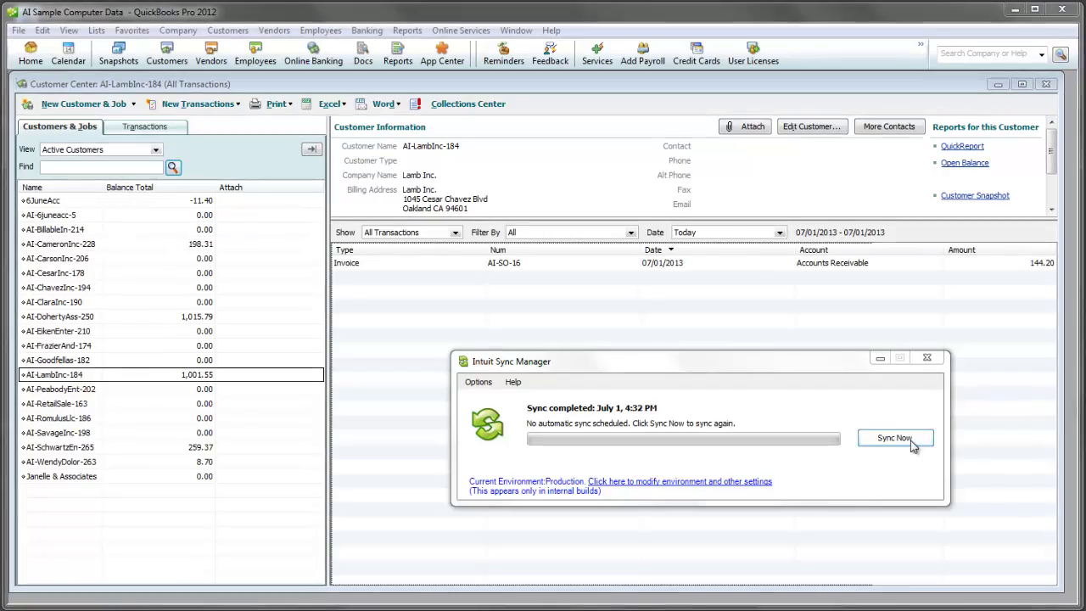
Step: Sync again, then open the 80.80 sales receipt AI-SO-17 and reposition its window
click(910, 440)
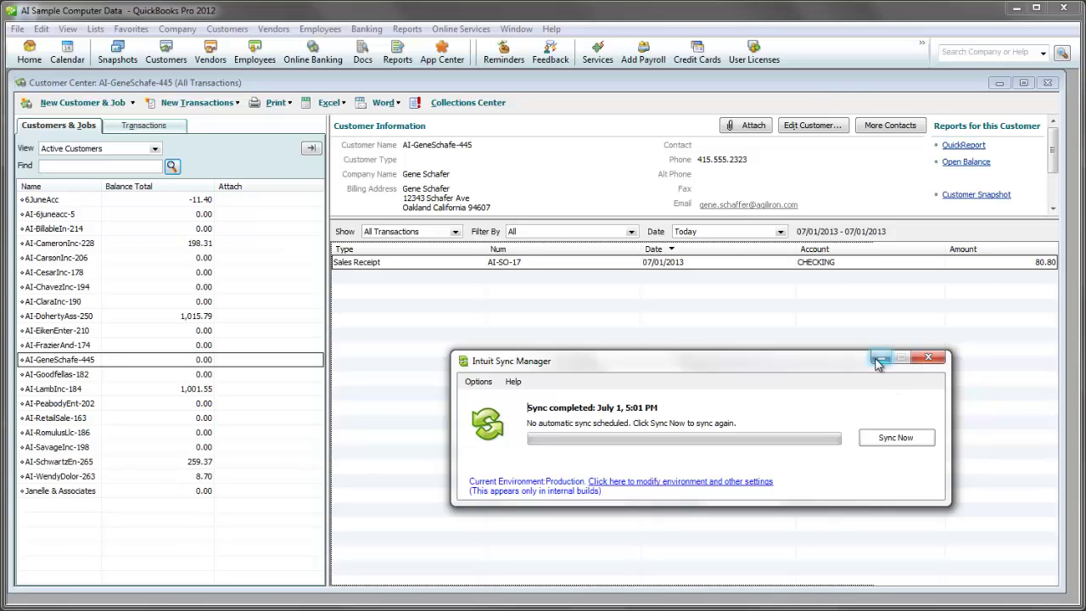
click(927, 357)
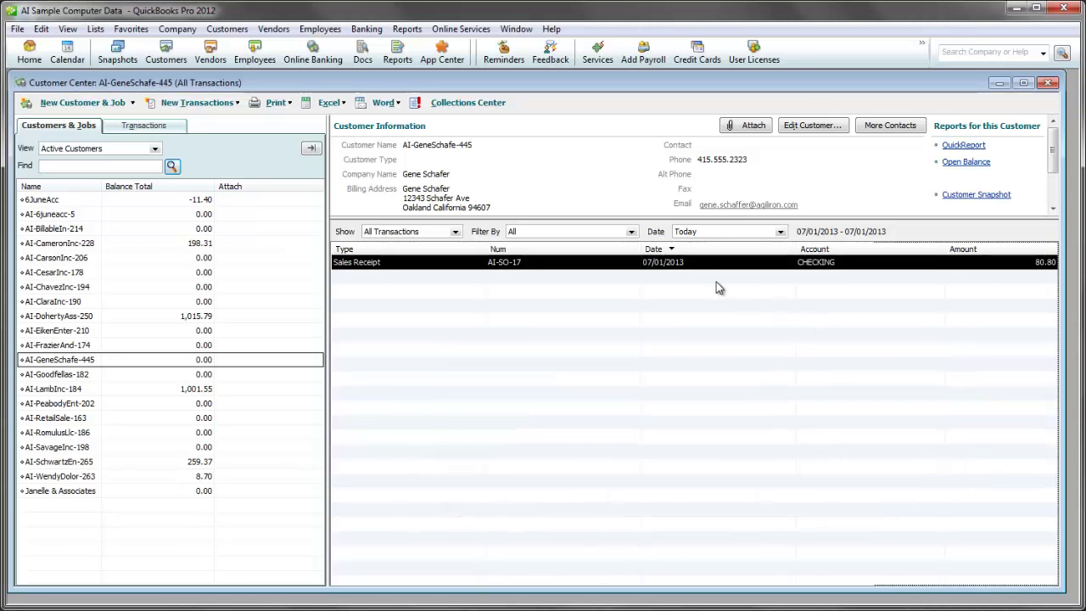
double_click(691, 262)
drag(670, 197, 583, 106)
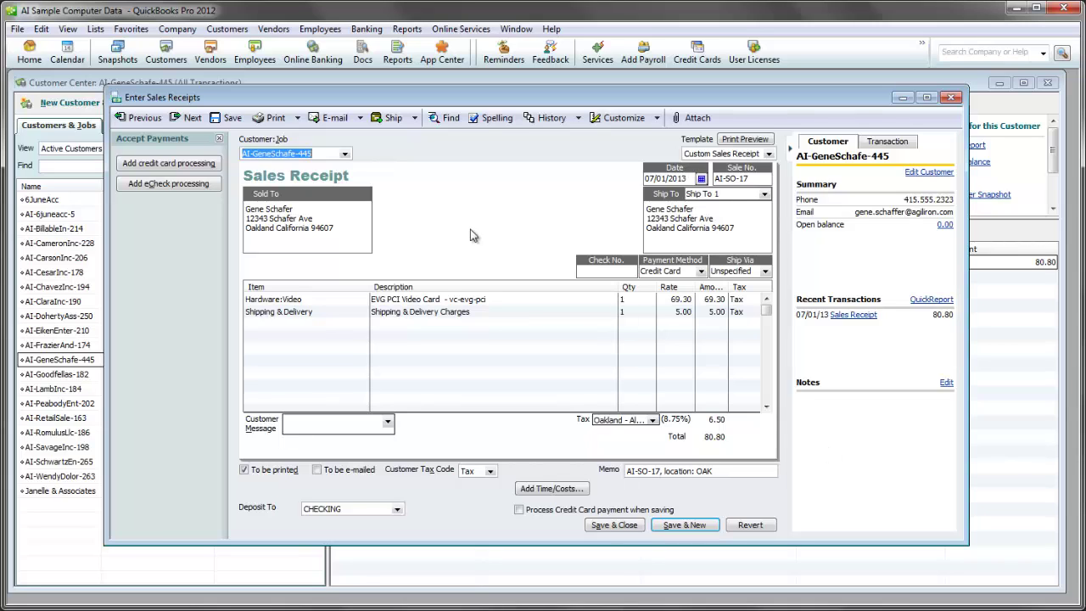
Step: From the Chart of Accounts, view the Inventory Asset register, then the Cost of Goods Sold QuickReport
click(95, 29)
click(140, 46)
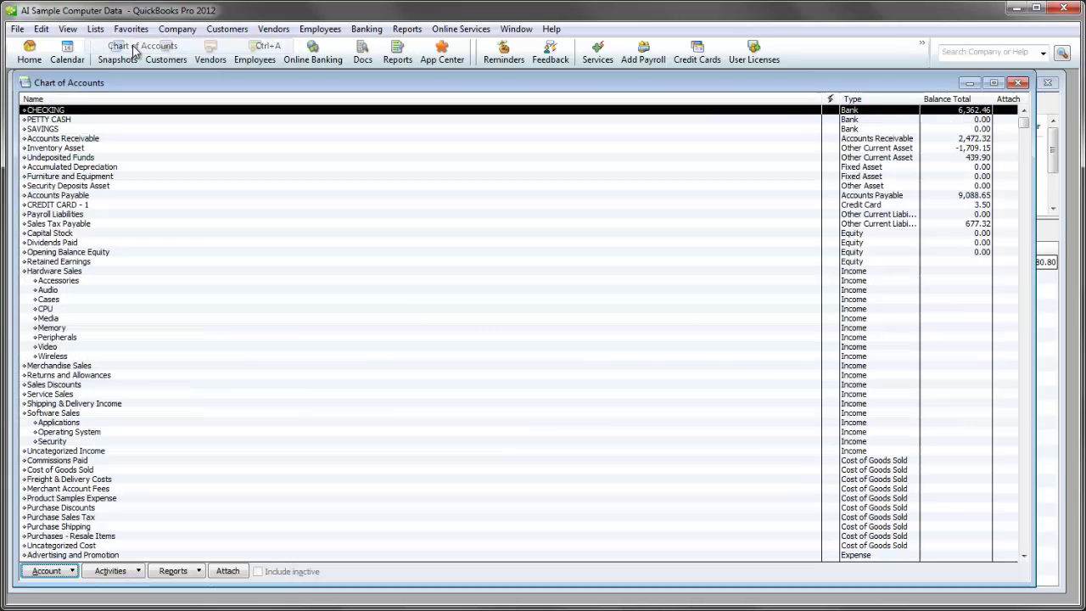
double_click(78, 149)
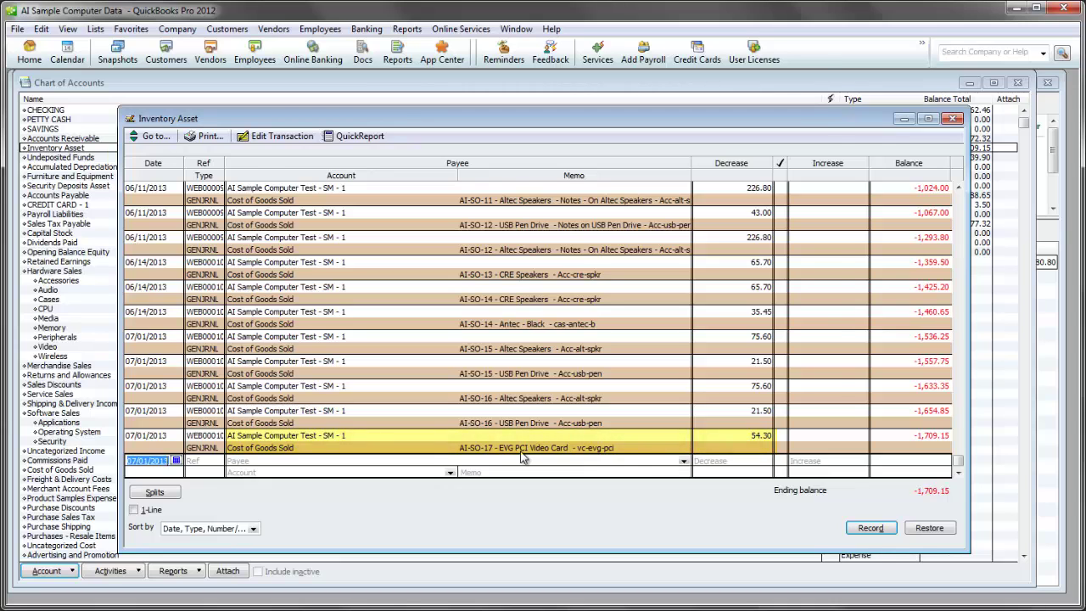
key(Escape)
double_click(106, 469)
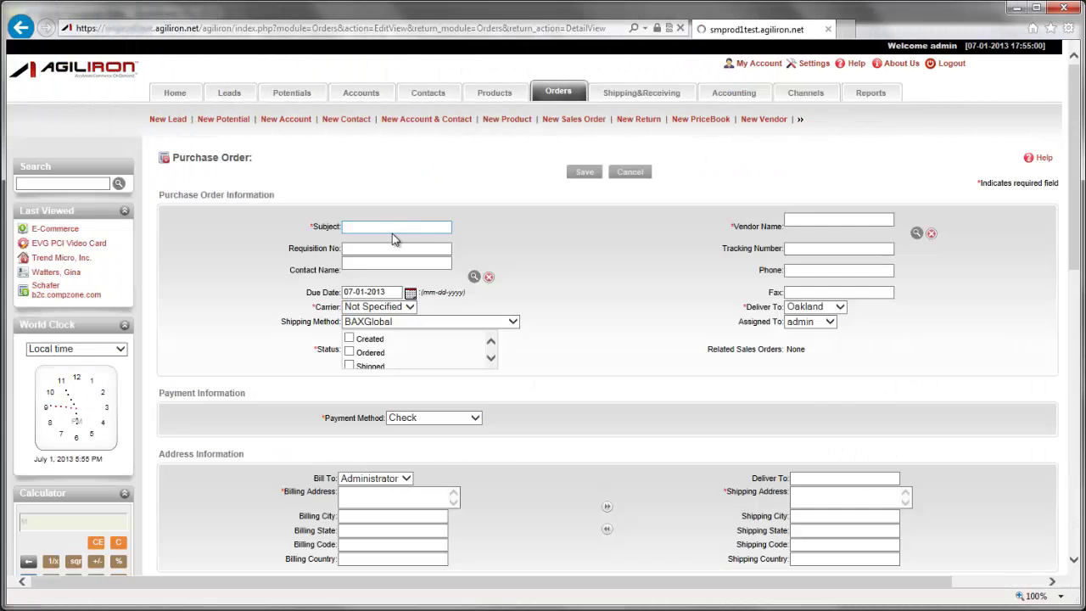
Step: Enter subject 'Trend Micro - Jul 2013', vendor Trend Micro, Inc., and its suggested contact
text(Trend Micro - Jul 2013)
click(821, 219)
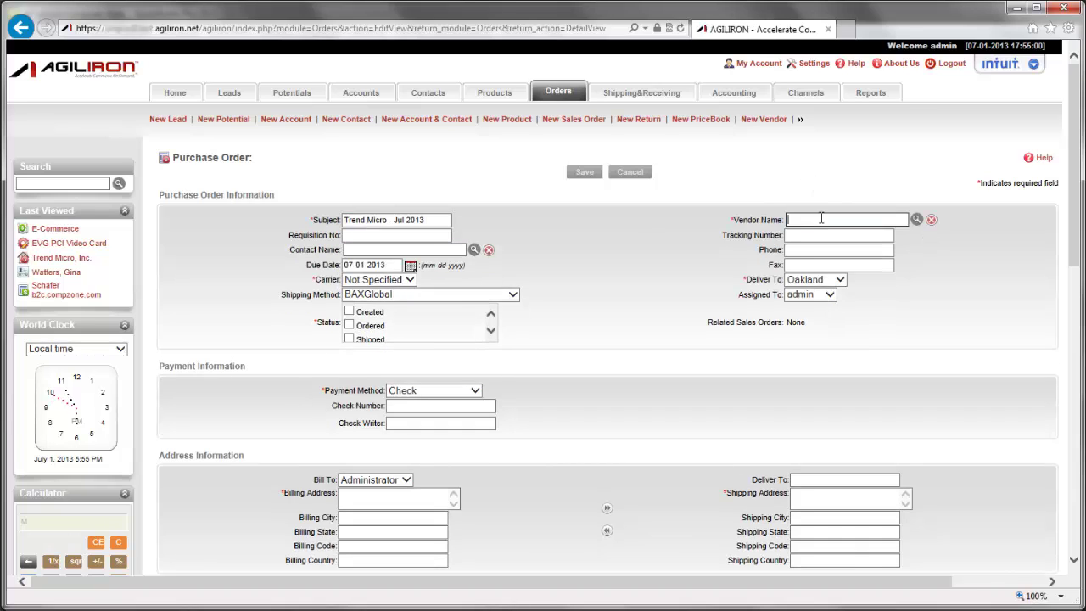
text(tr)
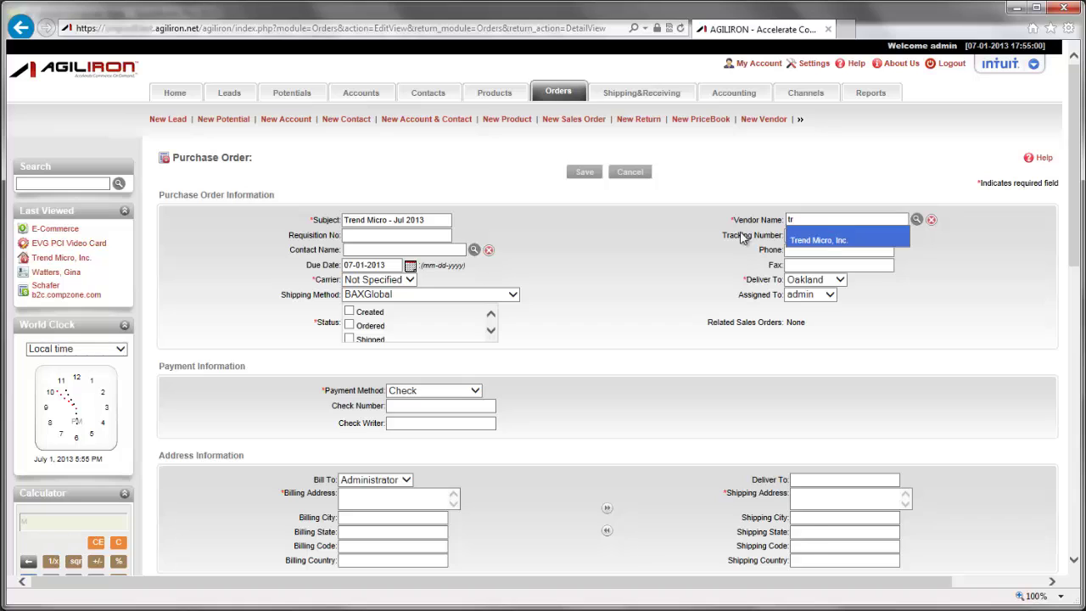
click(823, 239)
click(372, 249)
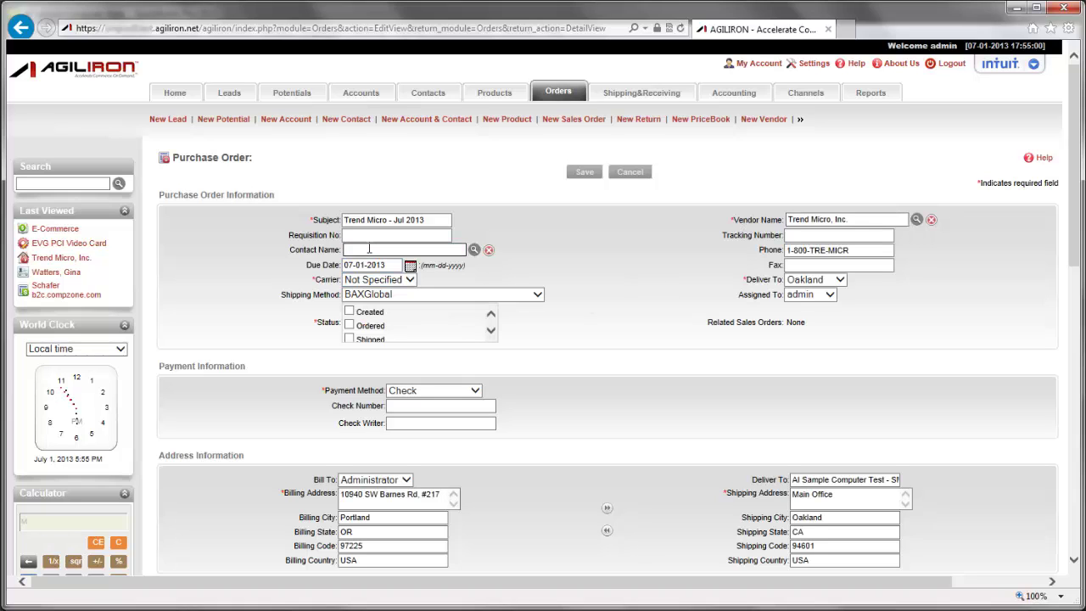
text(g)
click(380, 270)
Step: Set the carrier to USPS and the shipping method to Express Mail
click(412, 284)
click(392, 302)
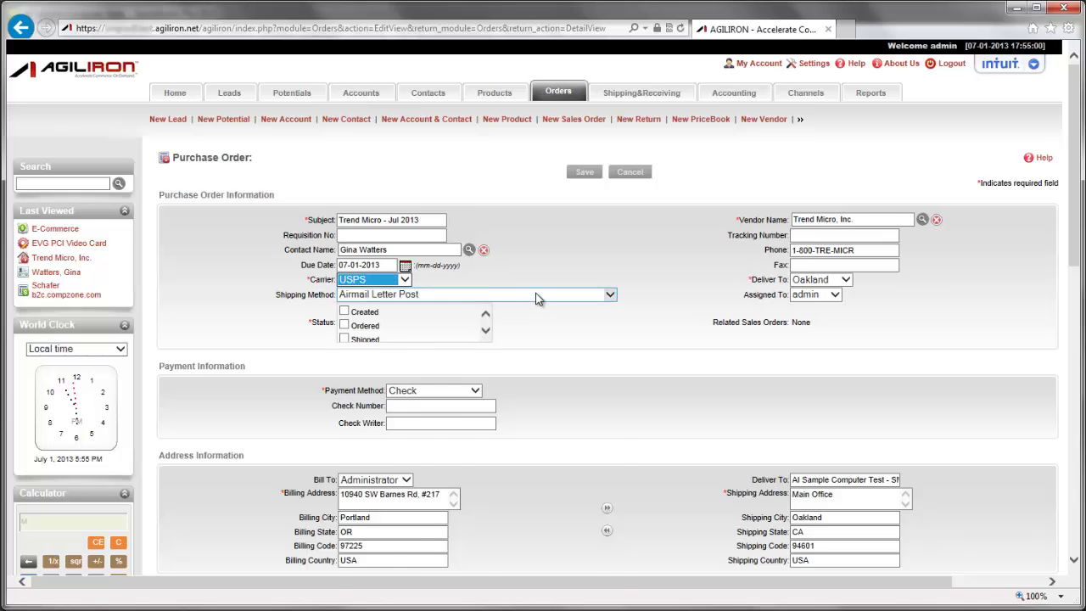
click(536, 297)
click(432, 341)
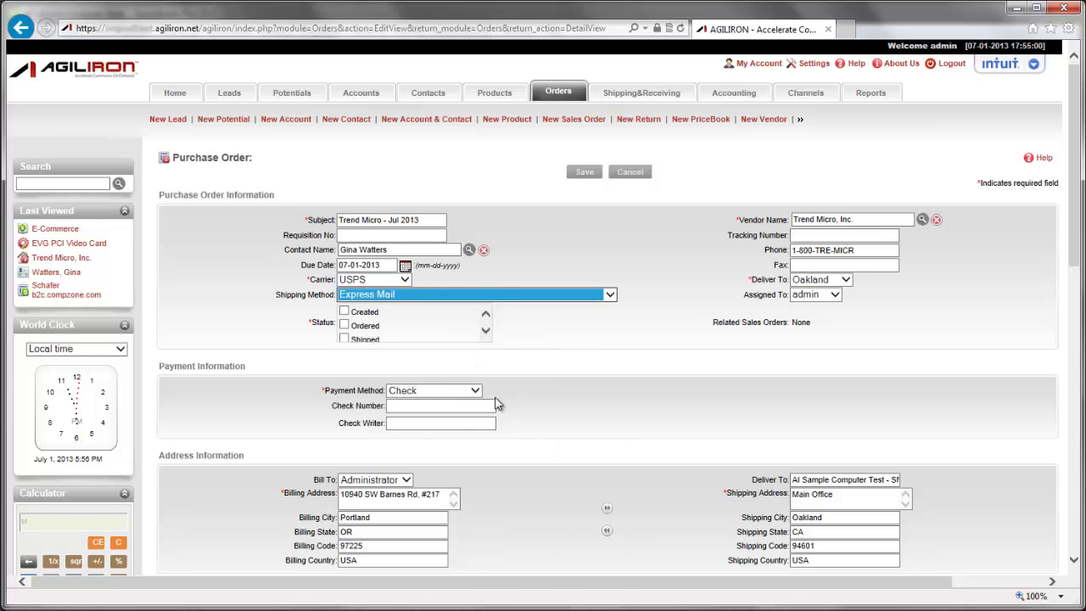
scroll(496, 394, down, 2)
scroll(496, 386, down, 2)
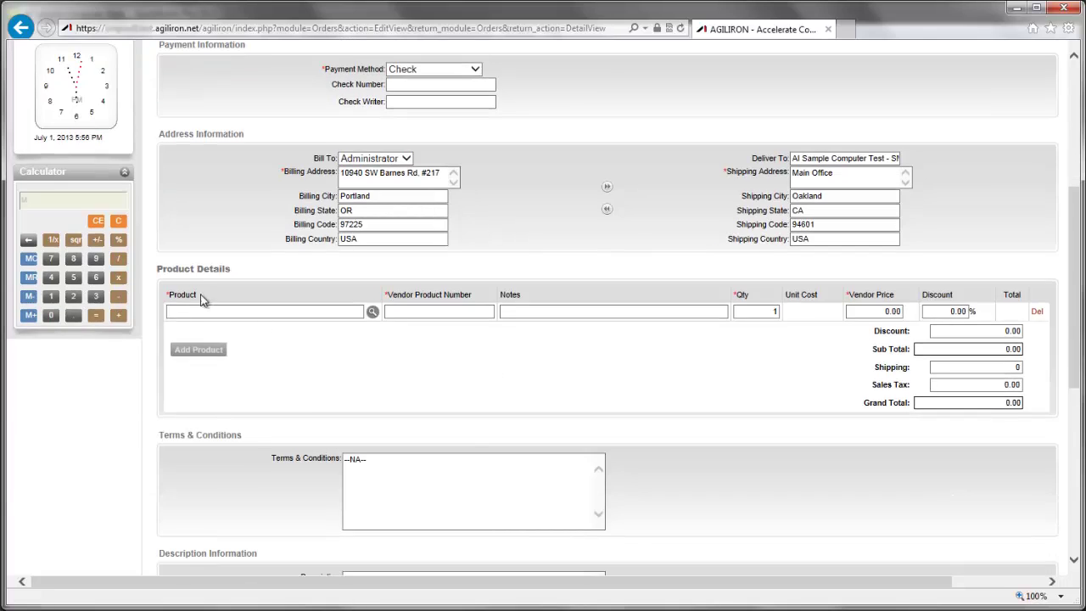
Step: Add 10 units of Antec - Black to the purchase order, totalling 354.50
click(371, 311)
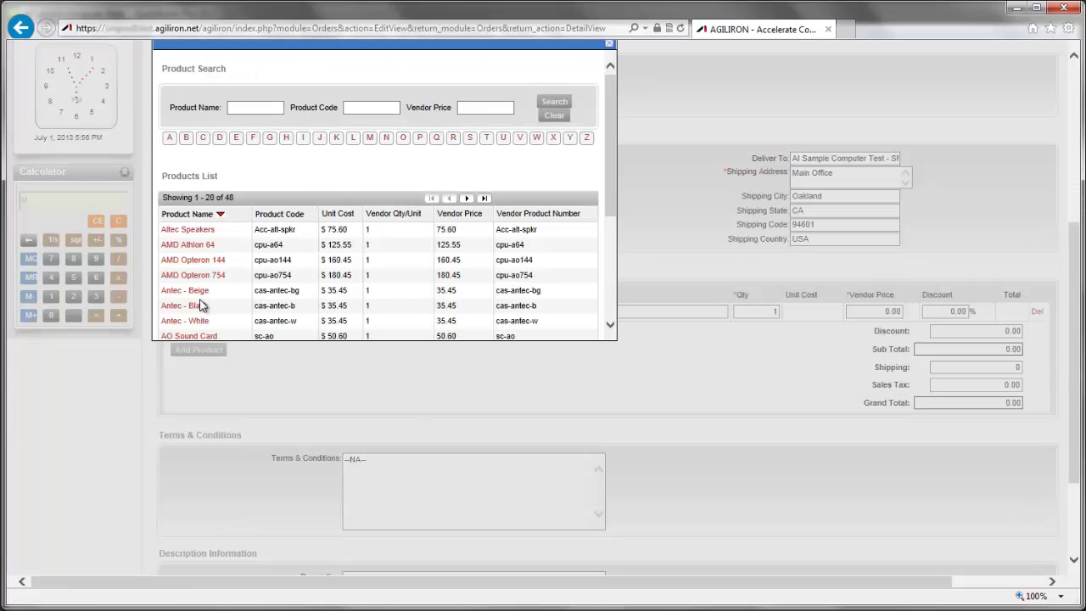
click(194, 307)
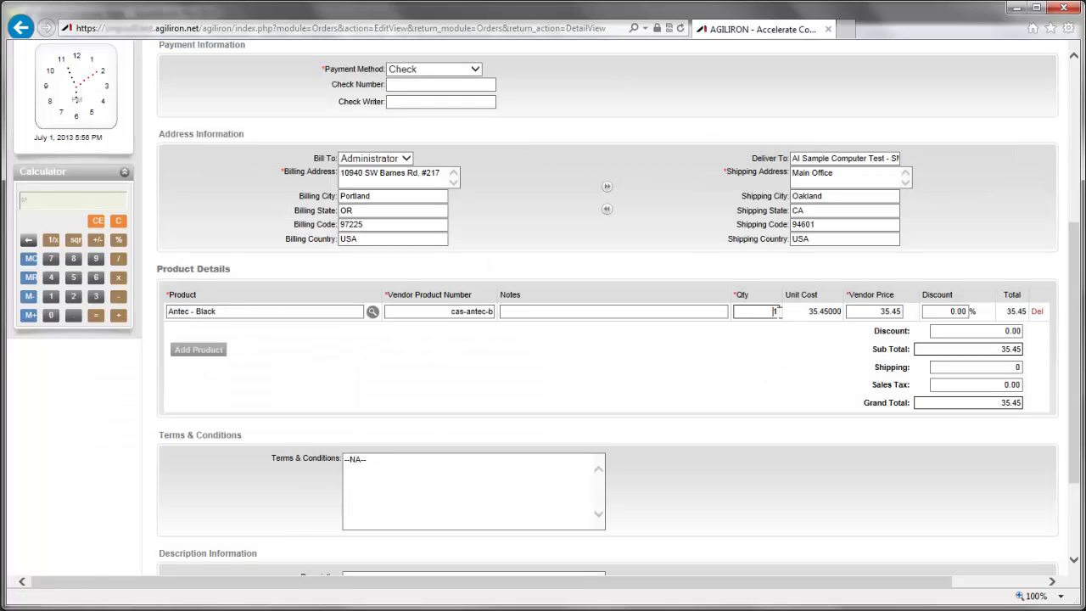
text(0)
click(755, 360)
Step: Save the purchase order as number 4
scroll(812, 398, up, 4)
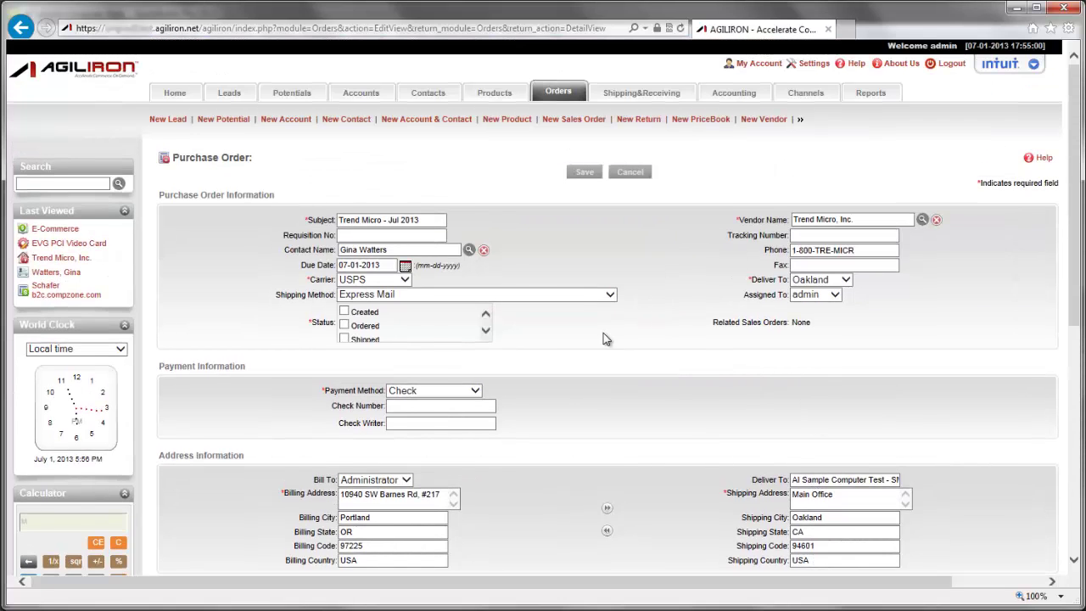
click(485, 330)
click(485, 330)
click(485, 330)
click(485, 330)
click(585, 172)
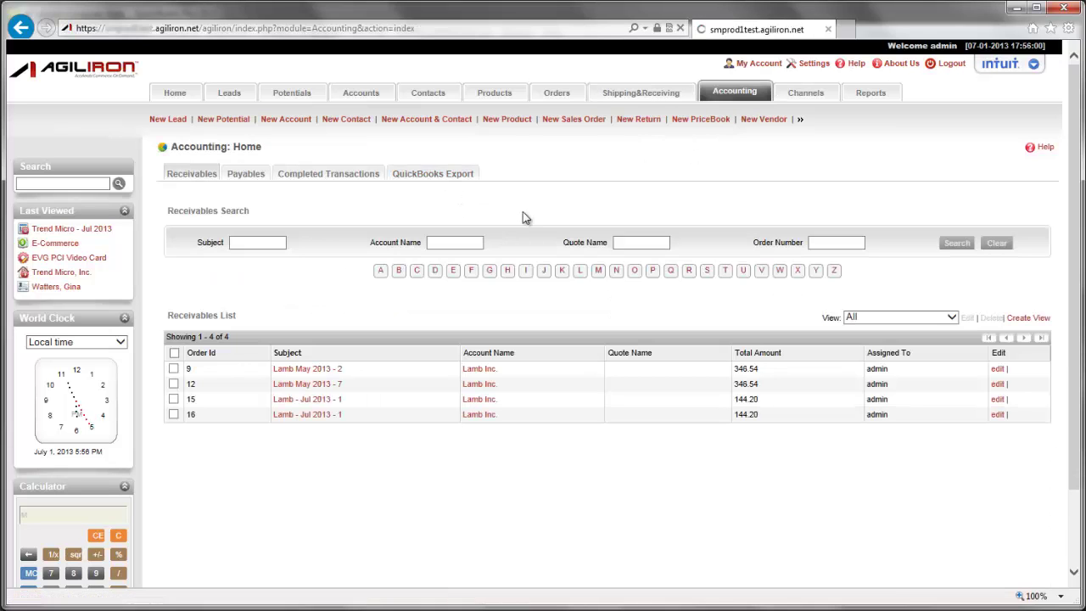
Step: Sync purchase order No 4 from the New Purchase Orders section of the QuickBooks Export page
click(458, 178)
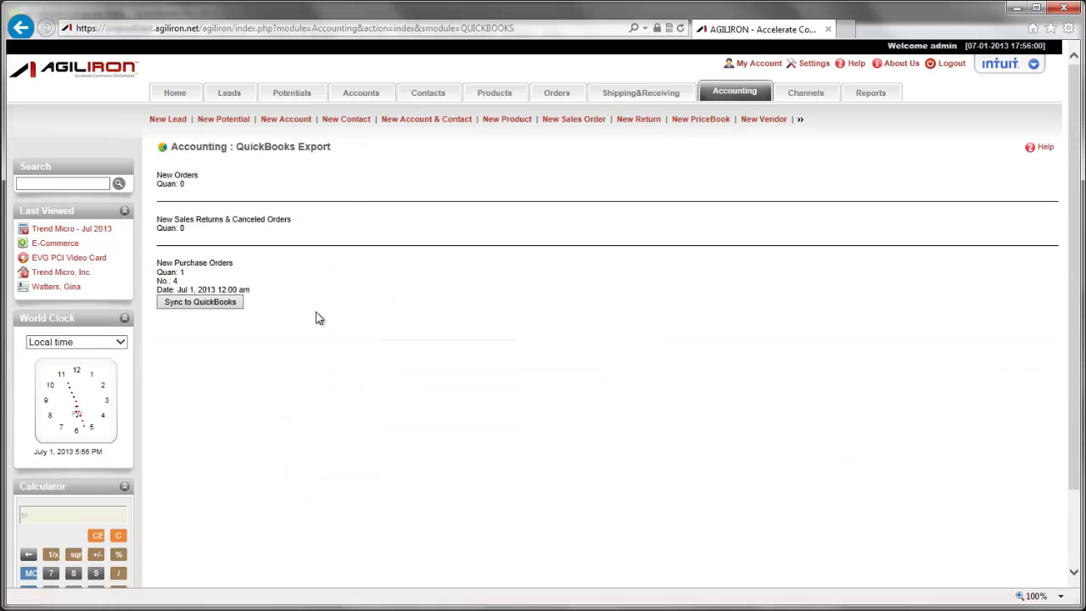
click(201, 304)
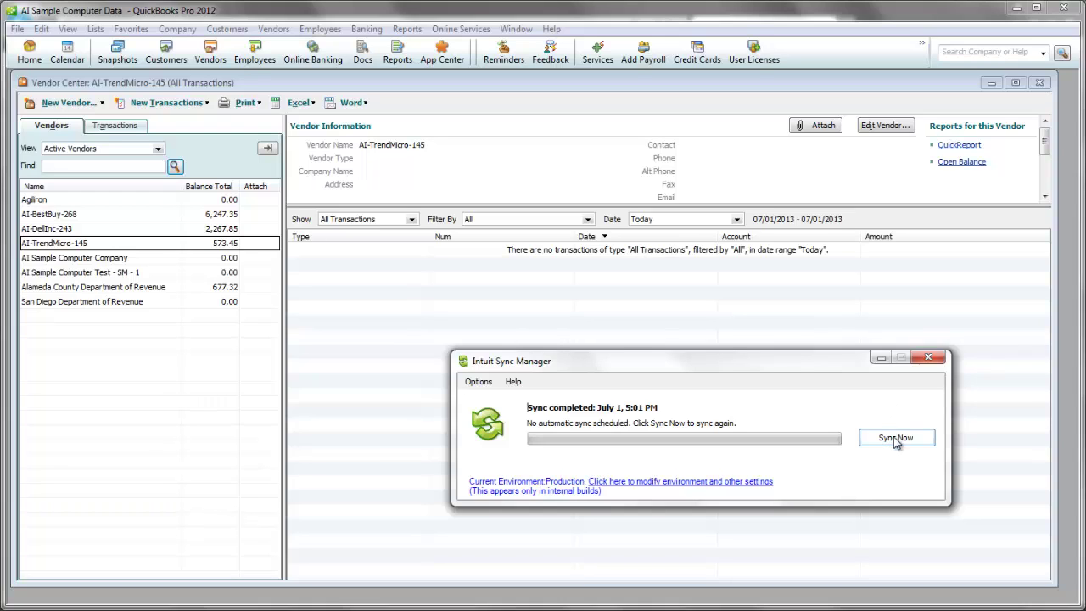
Step: Run the Agiliron sync so AI-TrendMicro-145's balance rises from 573.45 to 927.95
click(894, 438)
click(930, 359)
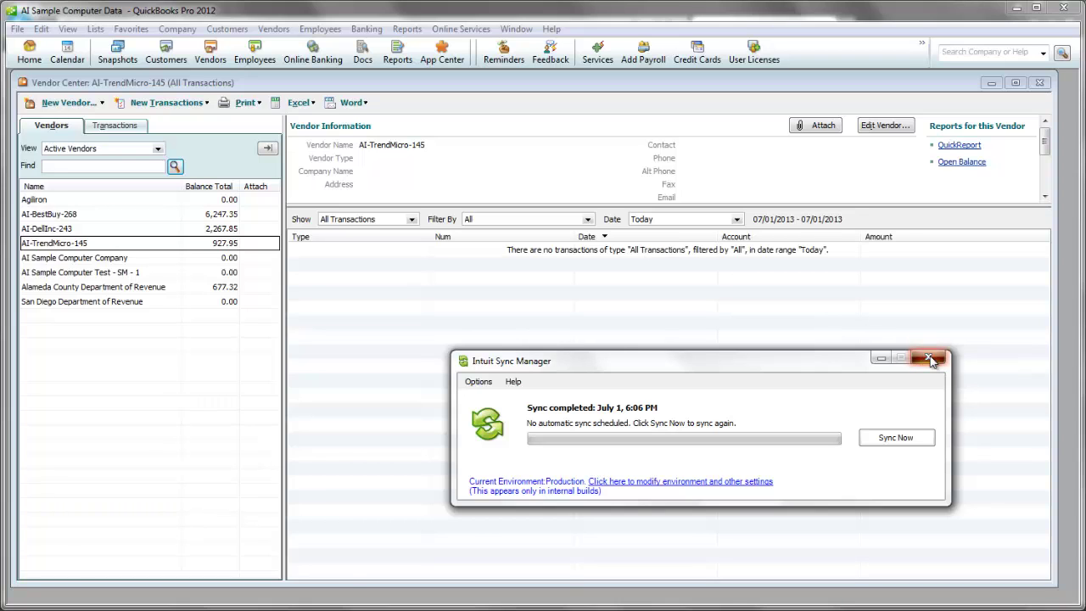
Step: Open bill AI-PO-4, dated 07/01/2013, for 10 Antec - Black cases totalling 354.50
double_click(519, 254)
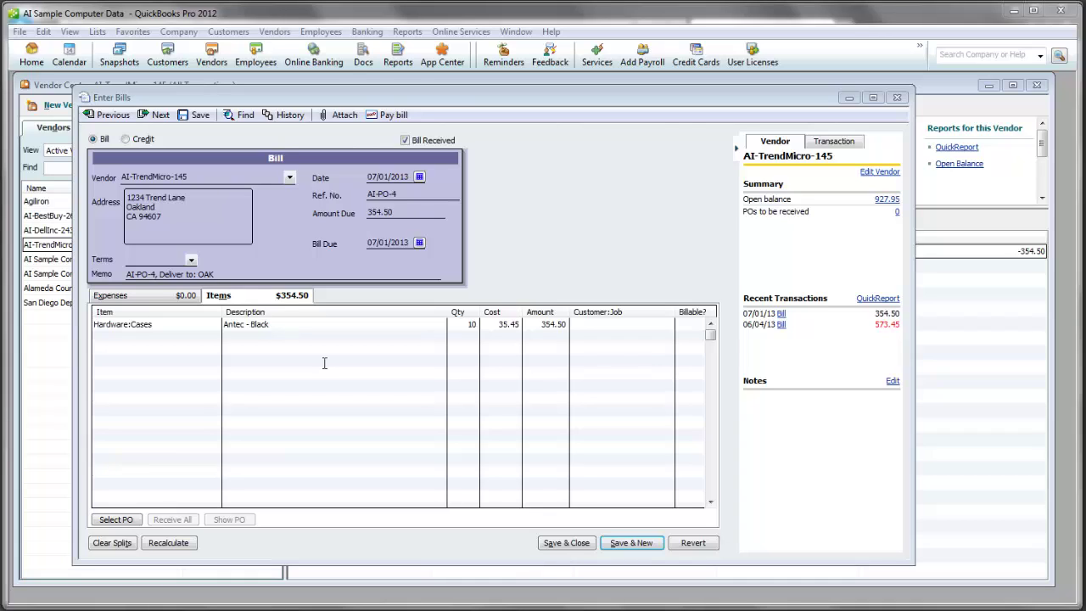
Step: Open the Inventory Asset account register from Lists > Chart of Accounts
click(95, 33)
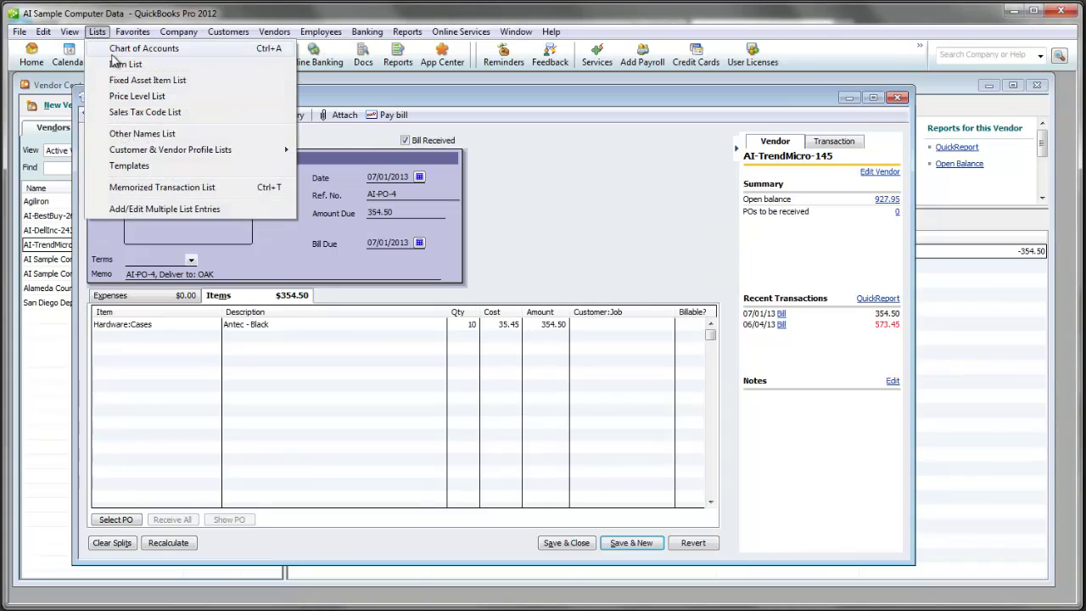
click(110, 51)
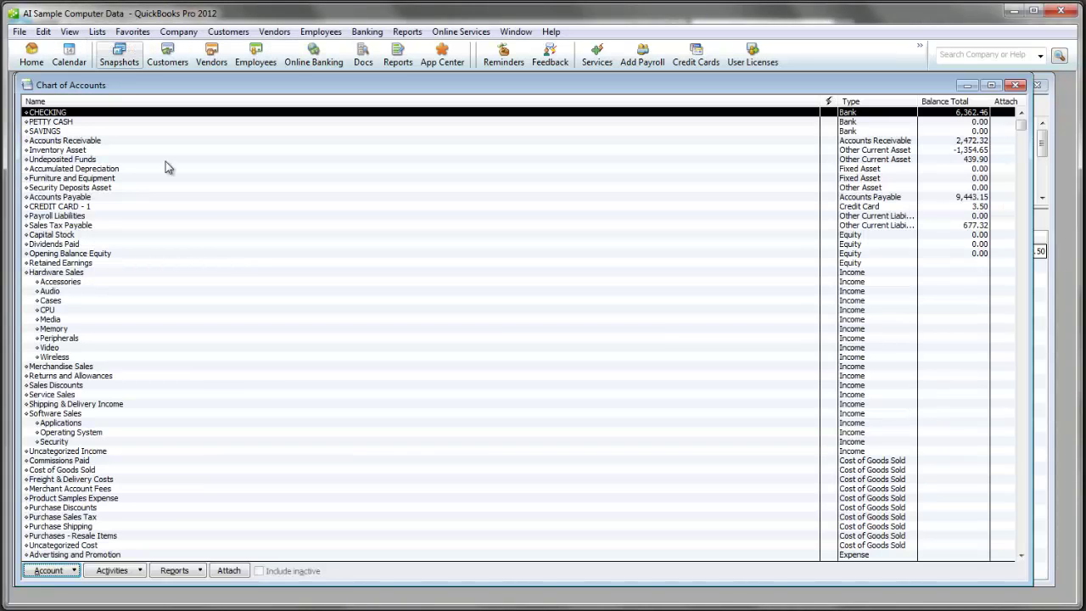
click(84, 150)
double_click(85, 151)
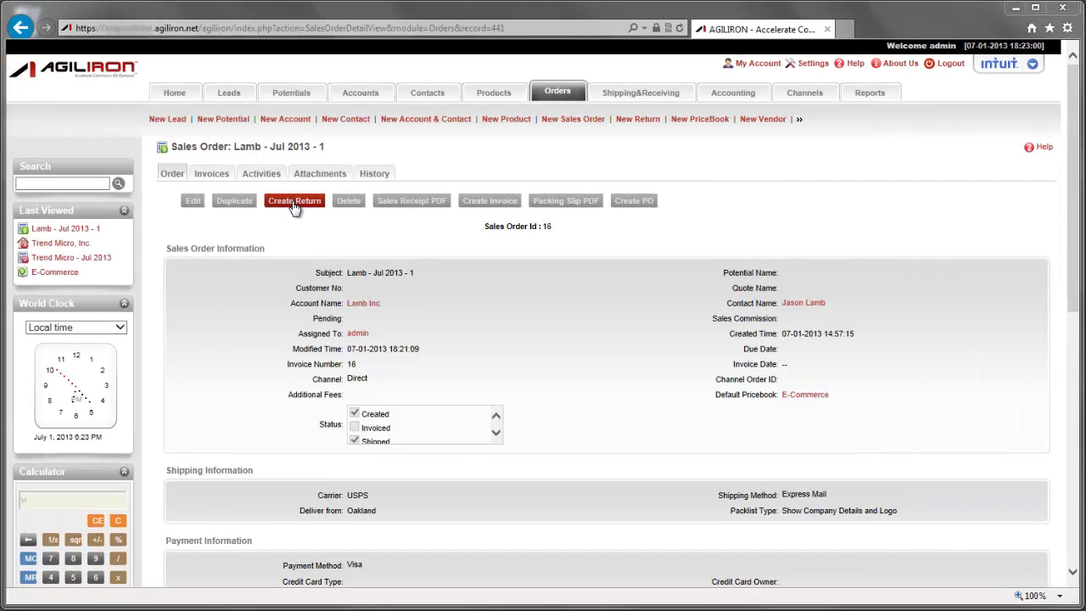
Step: Create and save return order 6 for Lamb - Jul 2013 - 1, then go to Accounting home
click(294, 207)
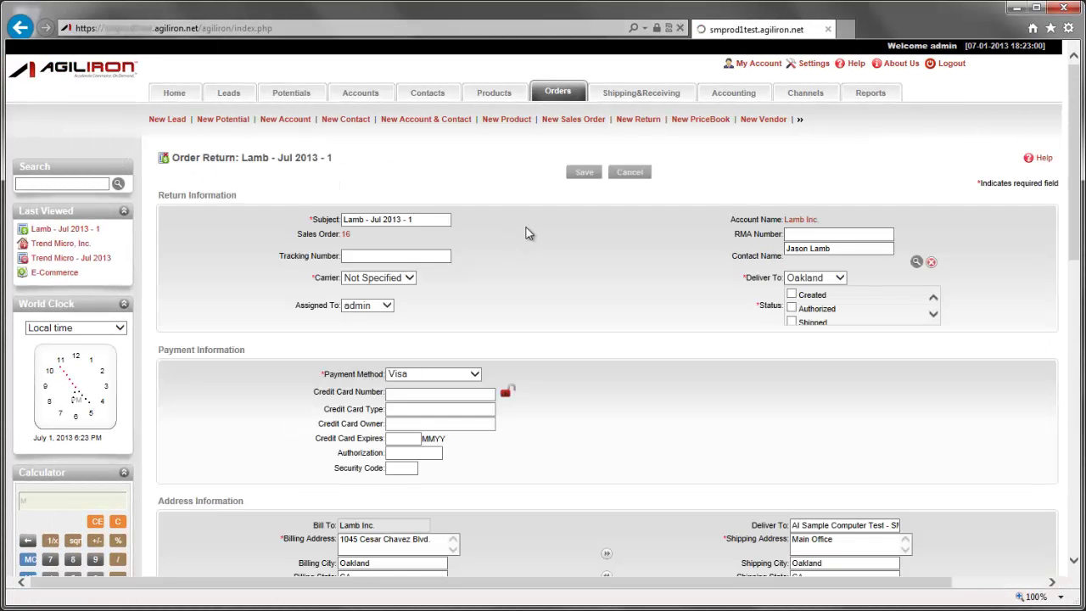
click(585, 173)
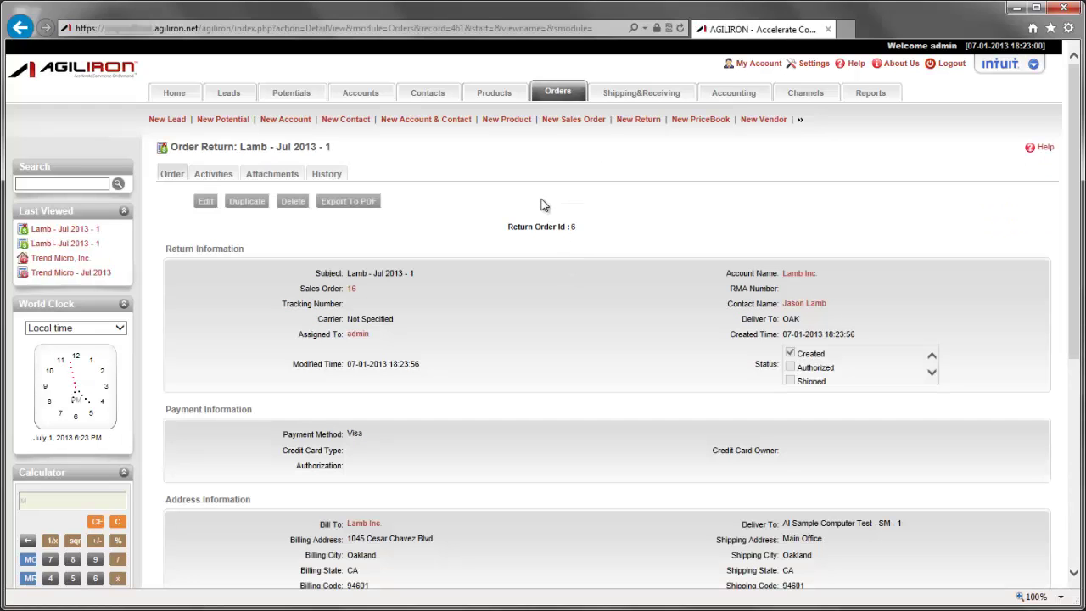
click(931, 372)
click(931, 373)
click(931, 373)
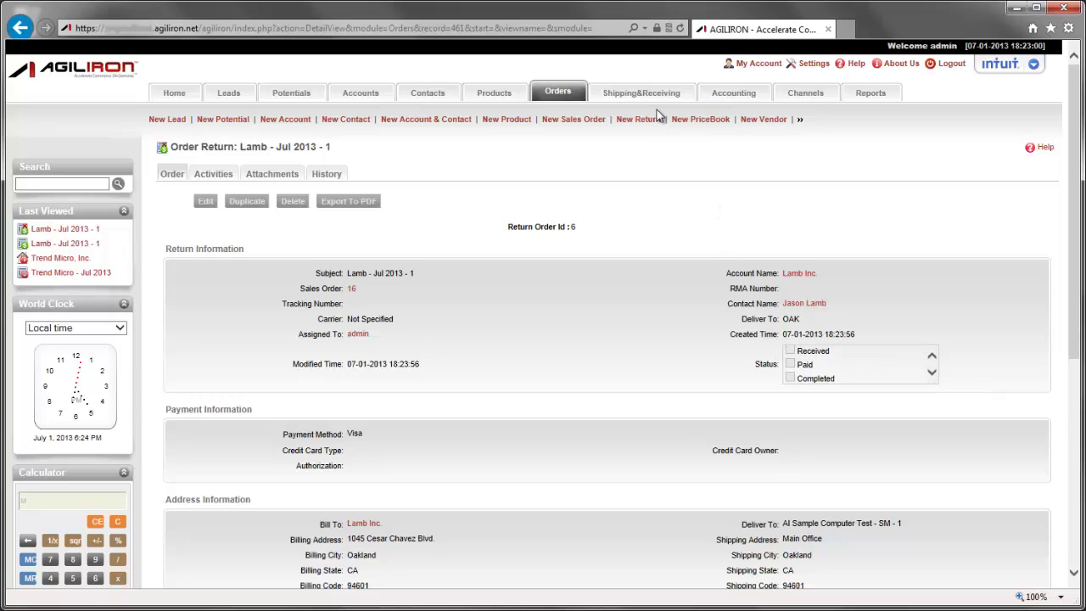
click(729, 100)
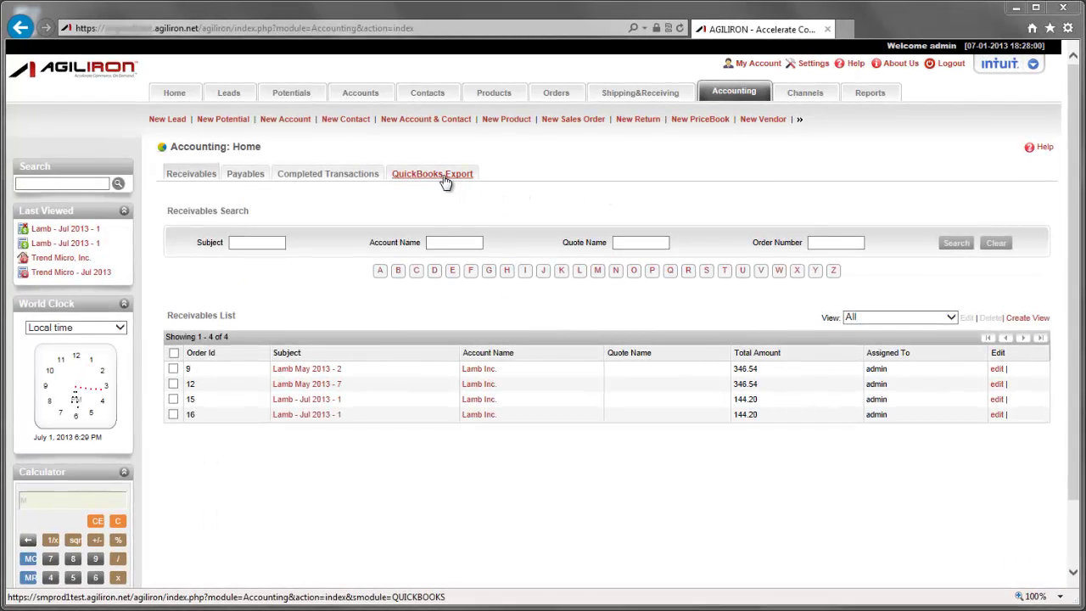
Step: Sync sales return No 6 to QuickBooks from the QuickBooks Export page
click(444, 177)
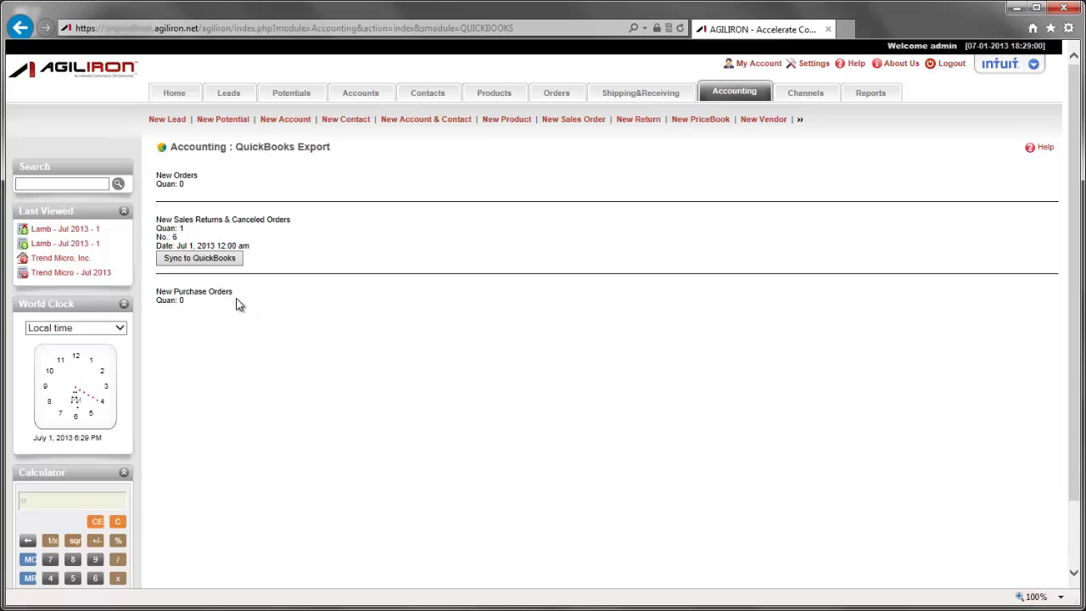
click(208, 260)
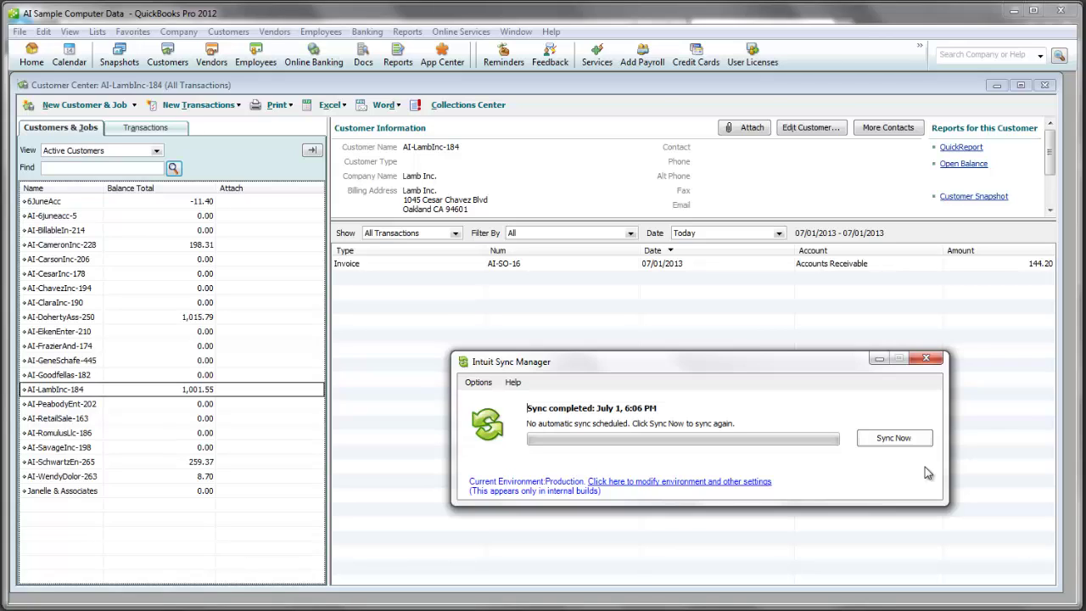
Step: Sync credit memo AI-RO-6 for 144.20 into QuickBooks and open it in a taller window
click(893, 438)
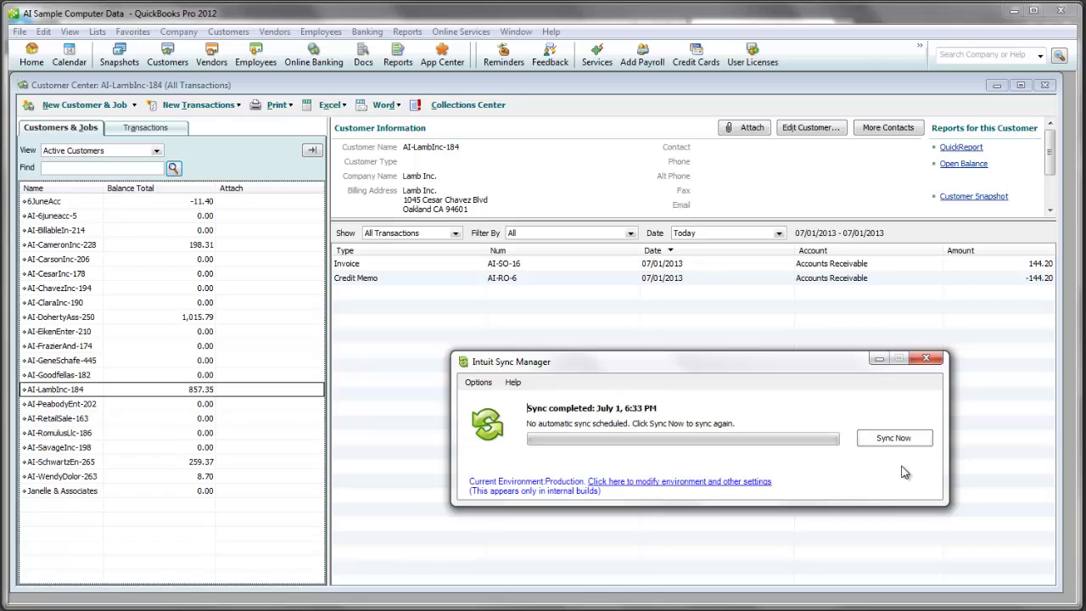
click(925, 358)
double_click(519, 277)
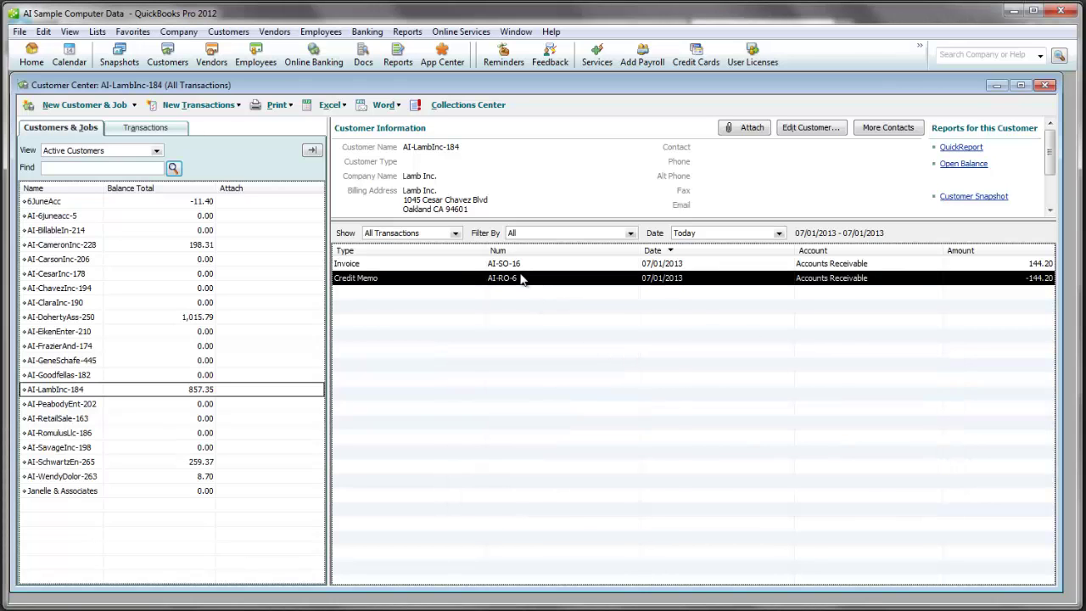
drag(560, 127, 553, 81)
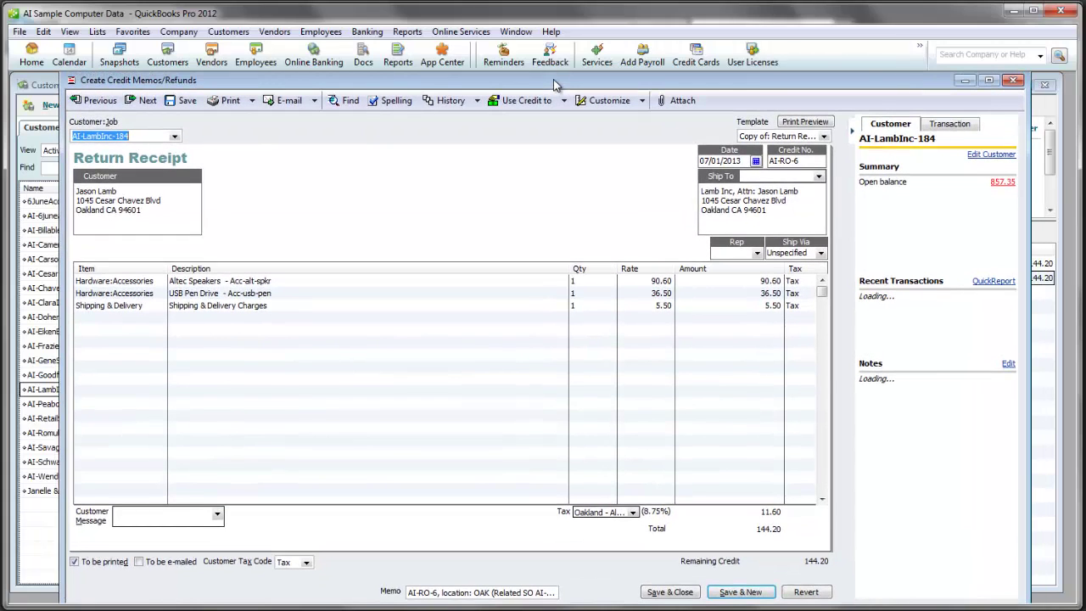